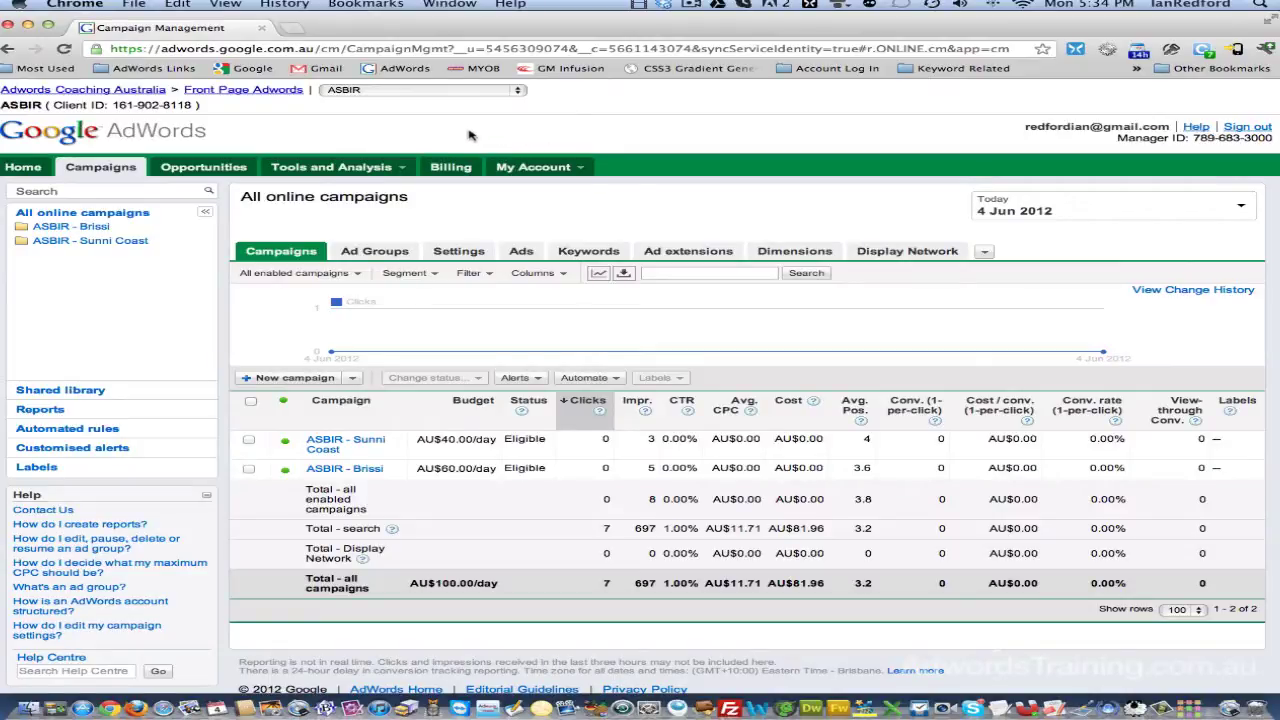
# Open the settings of the ASBIR - Brissi campaign.
pyautogui.moveTo(493, 352)
pyautogui.click(100, 167)
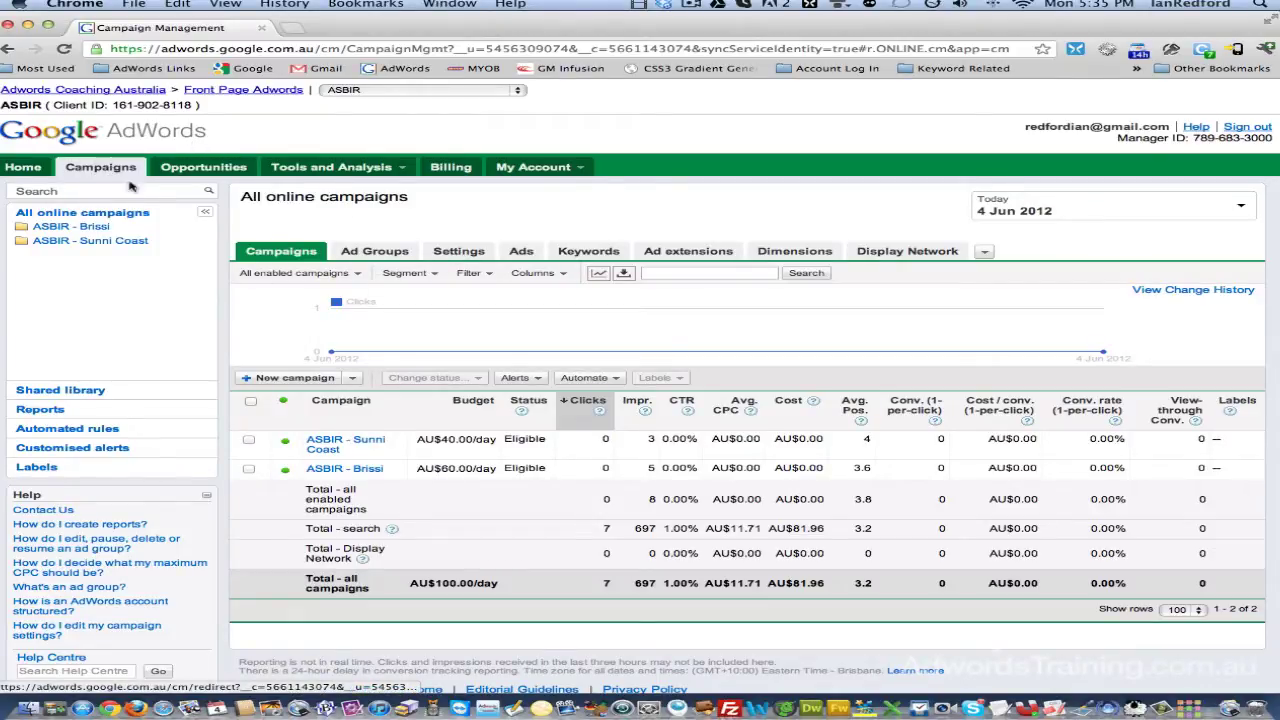
pyautogui.scroll(-1, 130, 185)
pyautogui.scroll(-1, 290, 217)
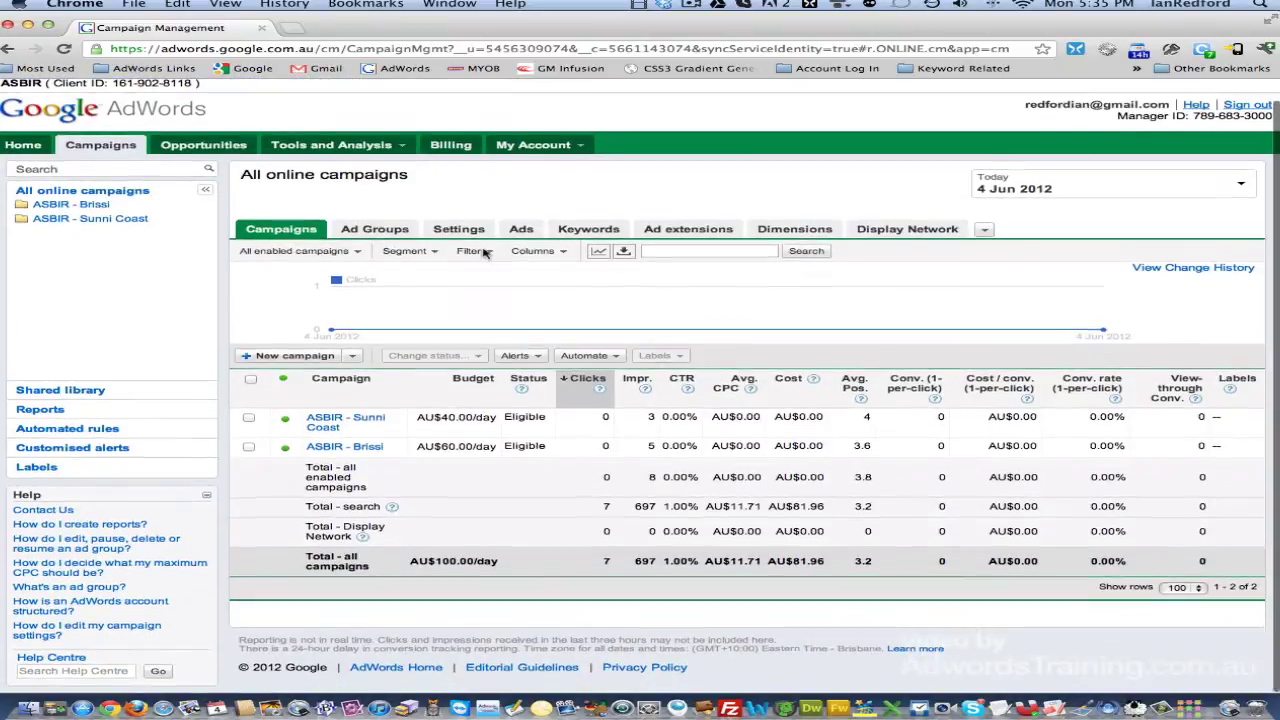
pyautogui.click(464, 232)
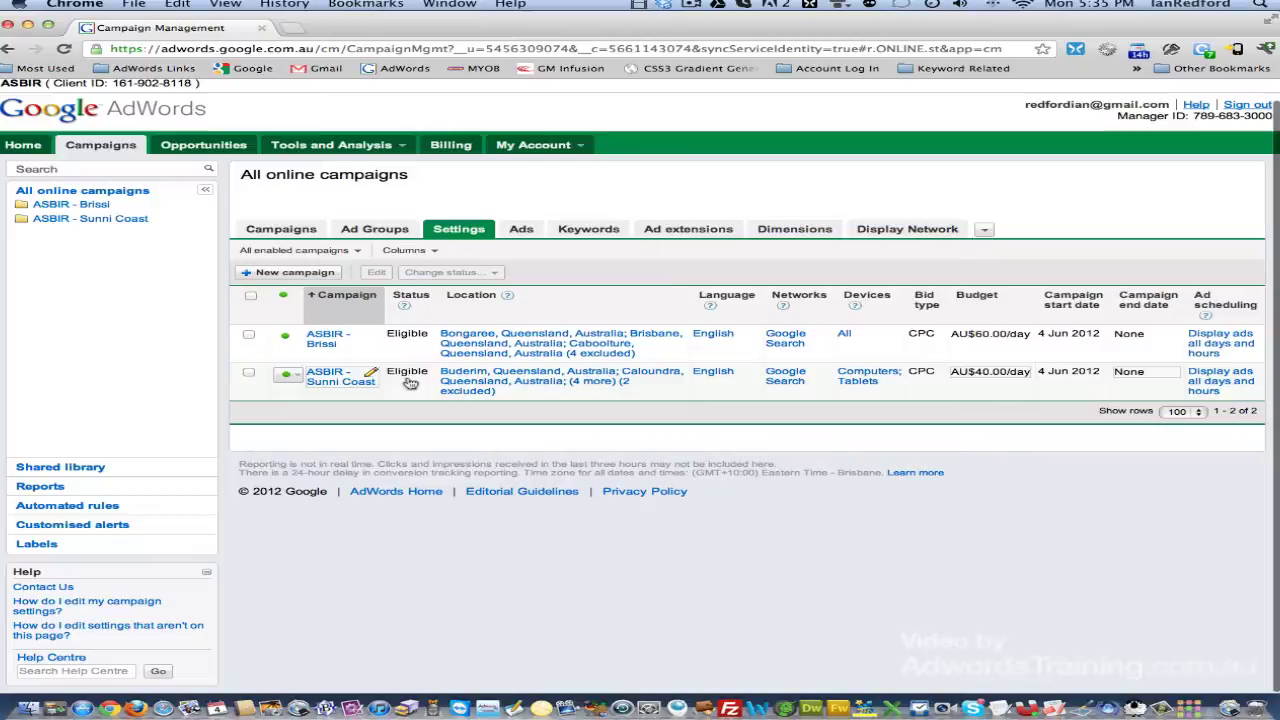
pyautogui.click(327, 342)
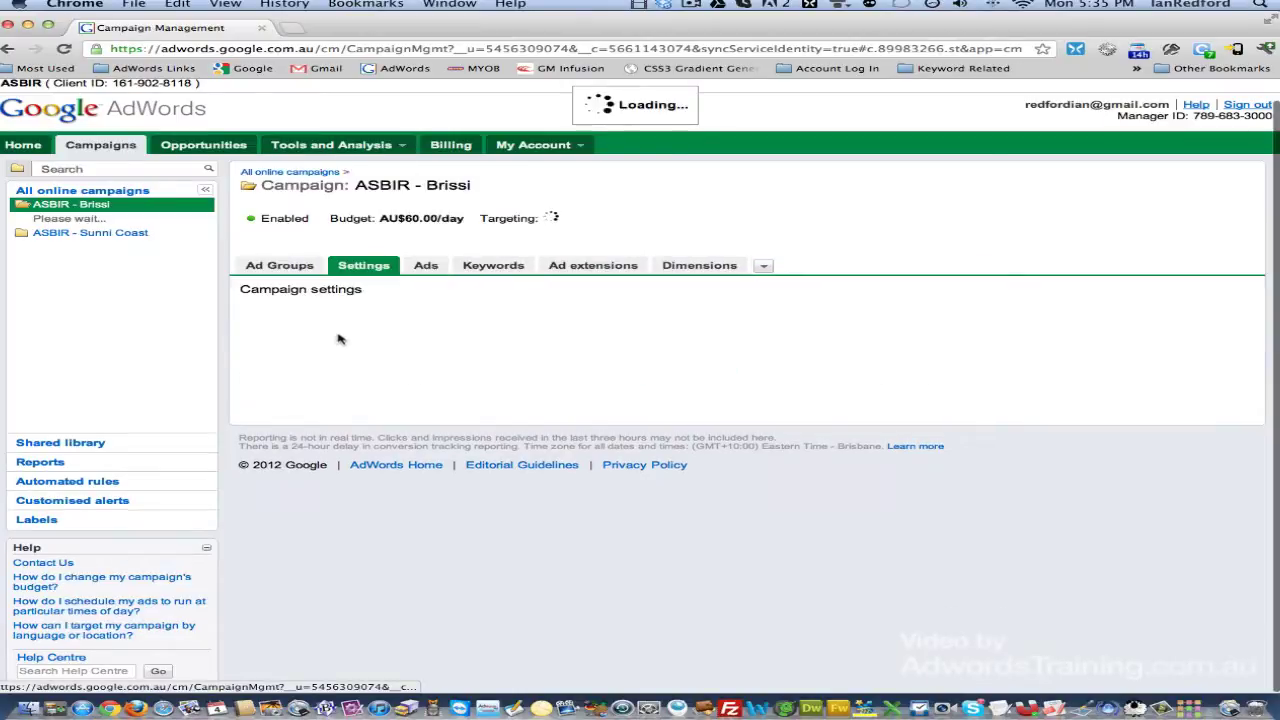
# Expand the campaign's advanced ad delivery and schedule settings and open the ad scheduling for editing.
pyautogui.scroll(-5, 480, 400)
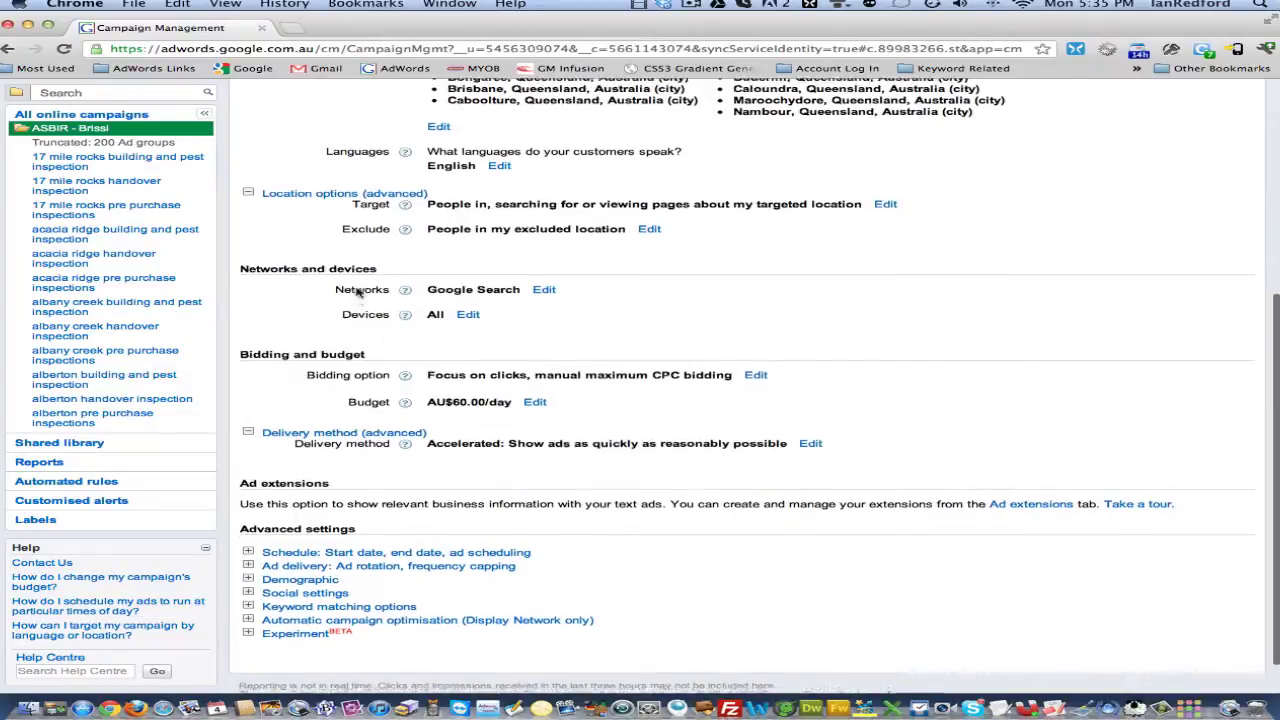
pyautogui.scroll(1, 354, 292)
pyautogui.scroll(-1, 357, 290)
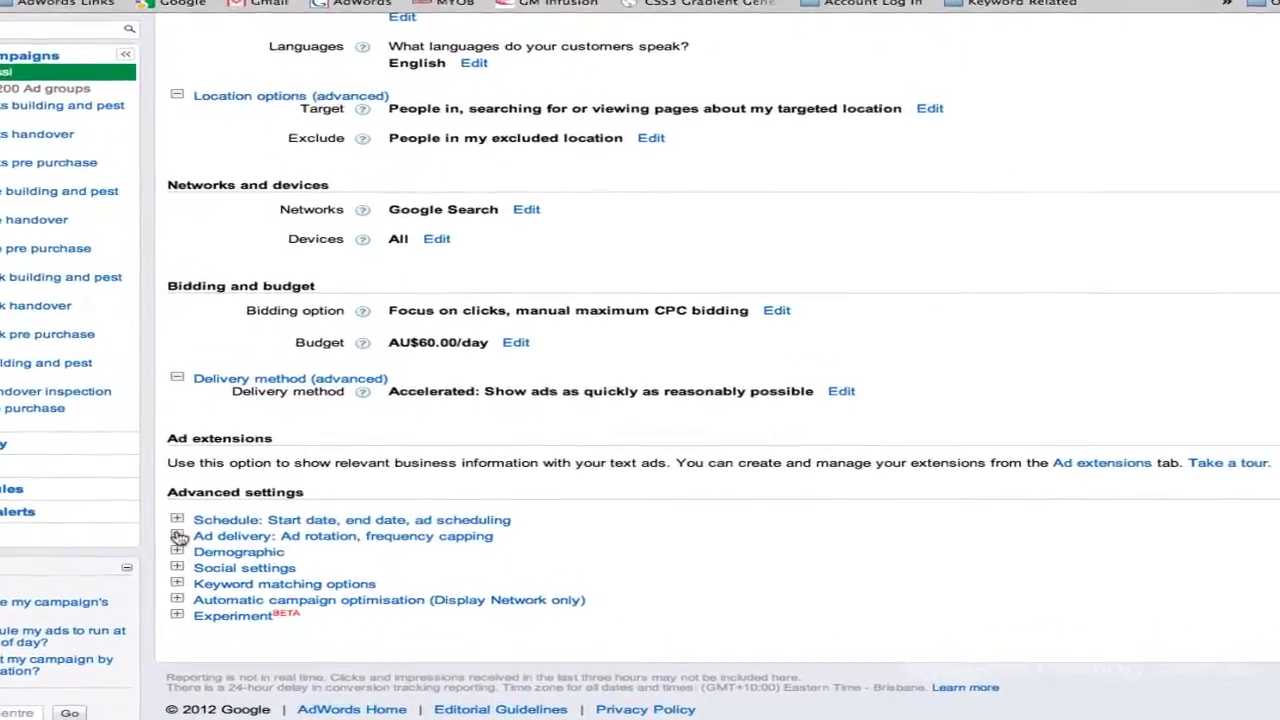
pyautogui.click(177, 536)
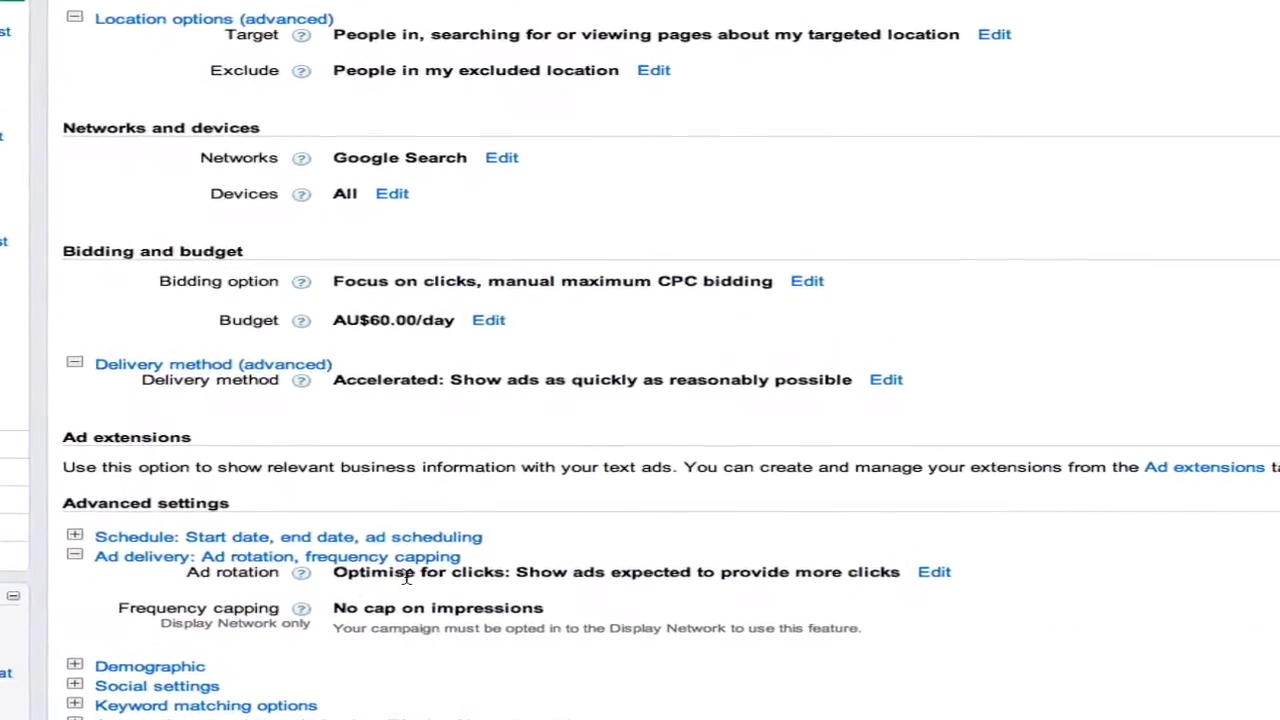
pyautogui.click(74, 536)
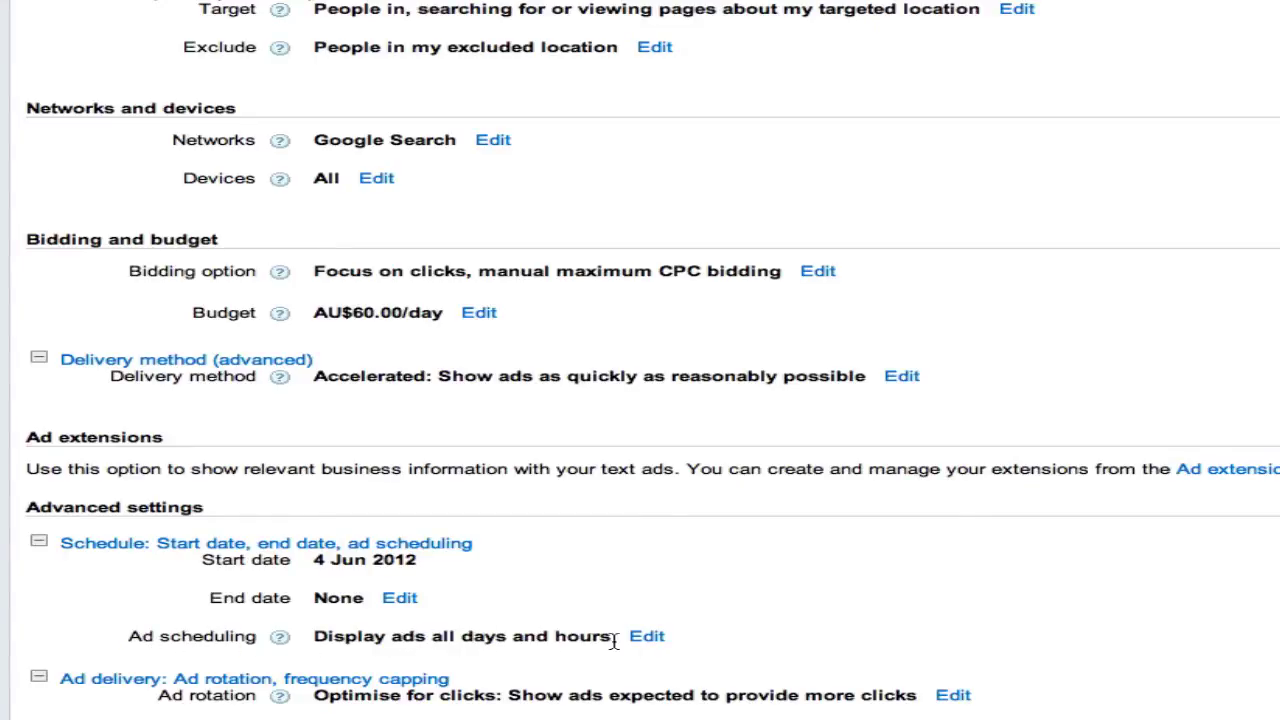
pyautogui.click(647, 637)
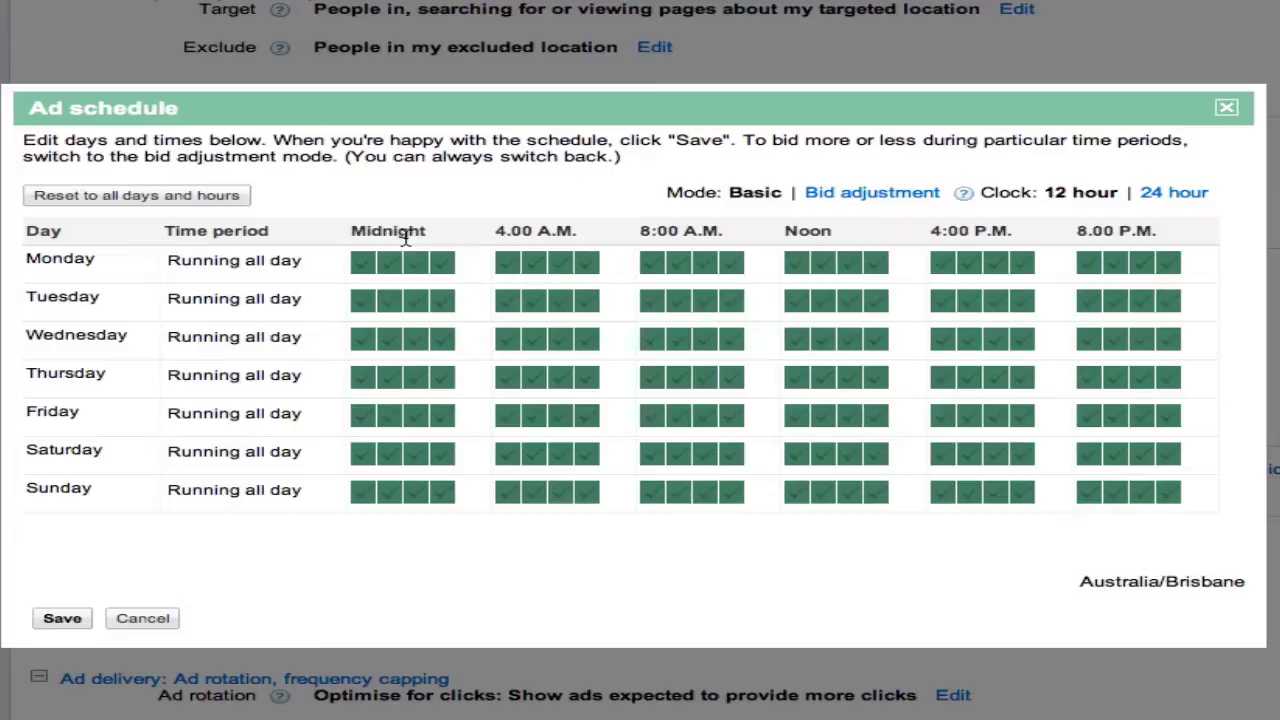
# Set Monday's ads to run from 08:30 AM to 06:00 PM and copy that period to all days.
pyautogui.click(262, 268)
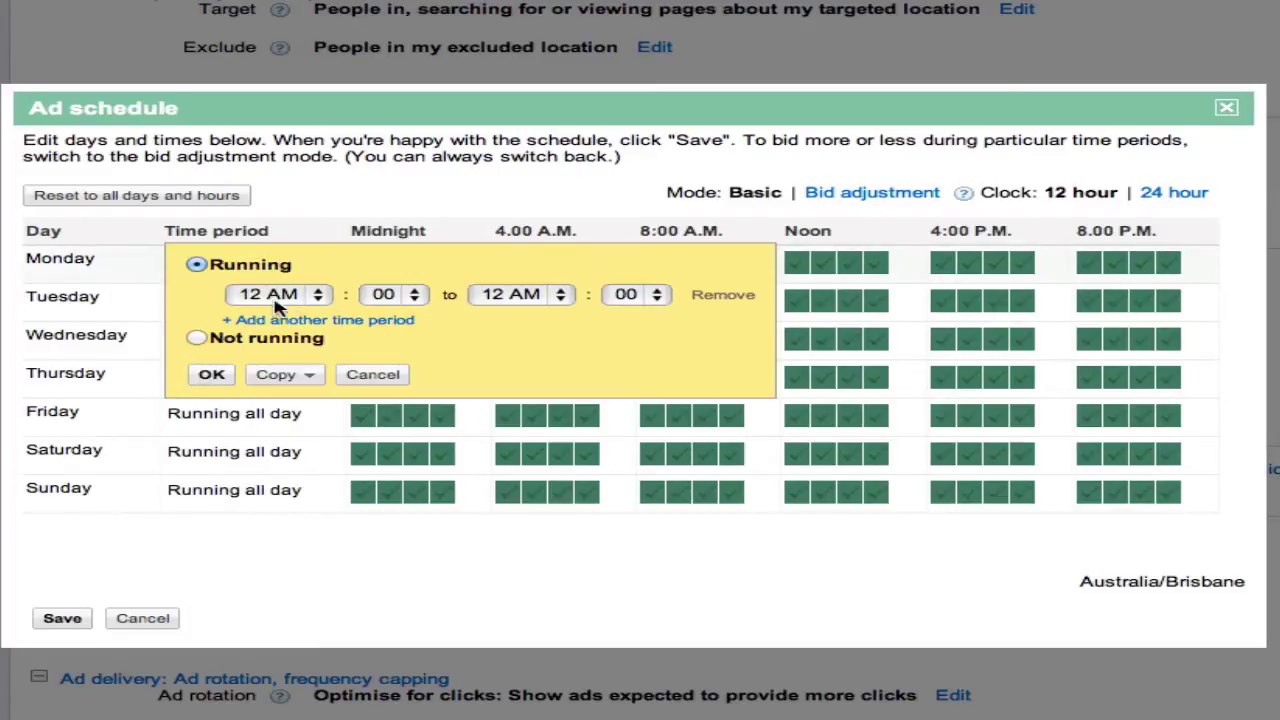
pyautogui.click(303, 297)
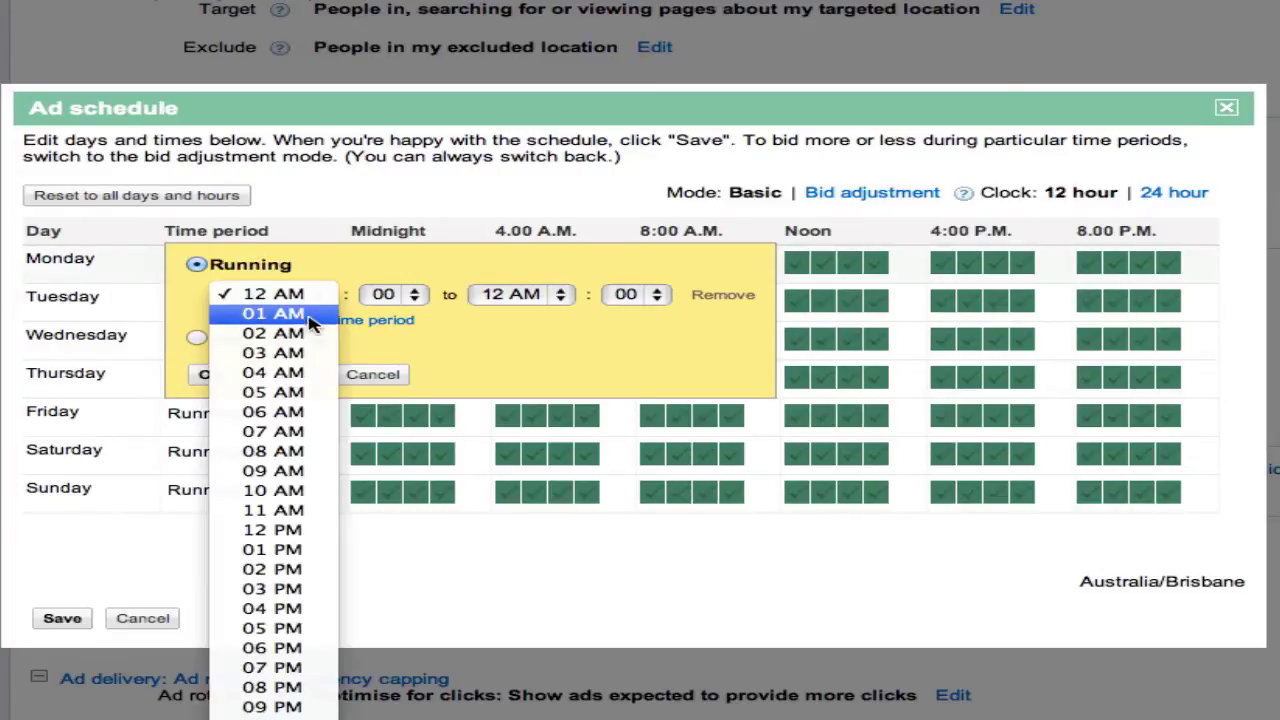
pyautogui.click(295, 453)
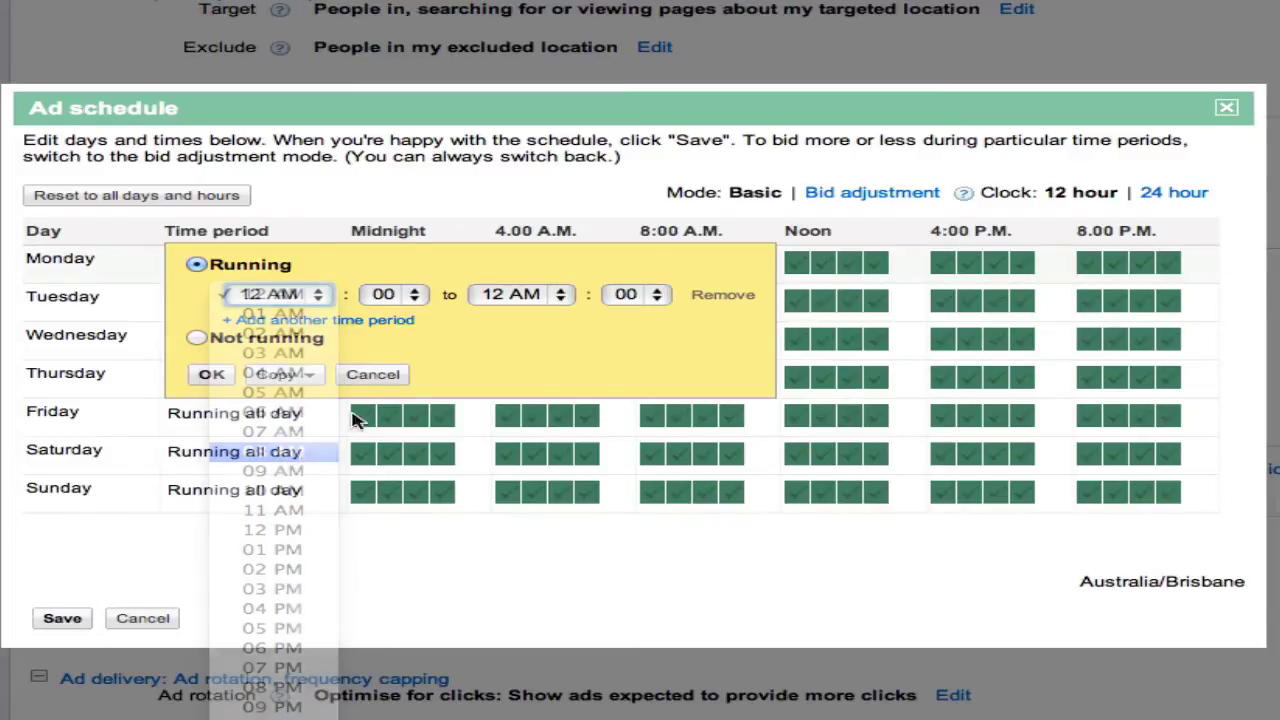
pyautogui.click(413, 296)
pyautogui.click(405, 333)
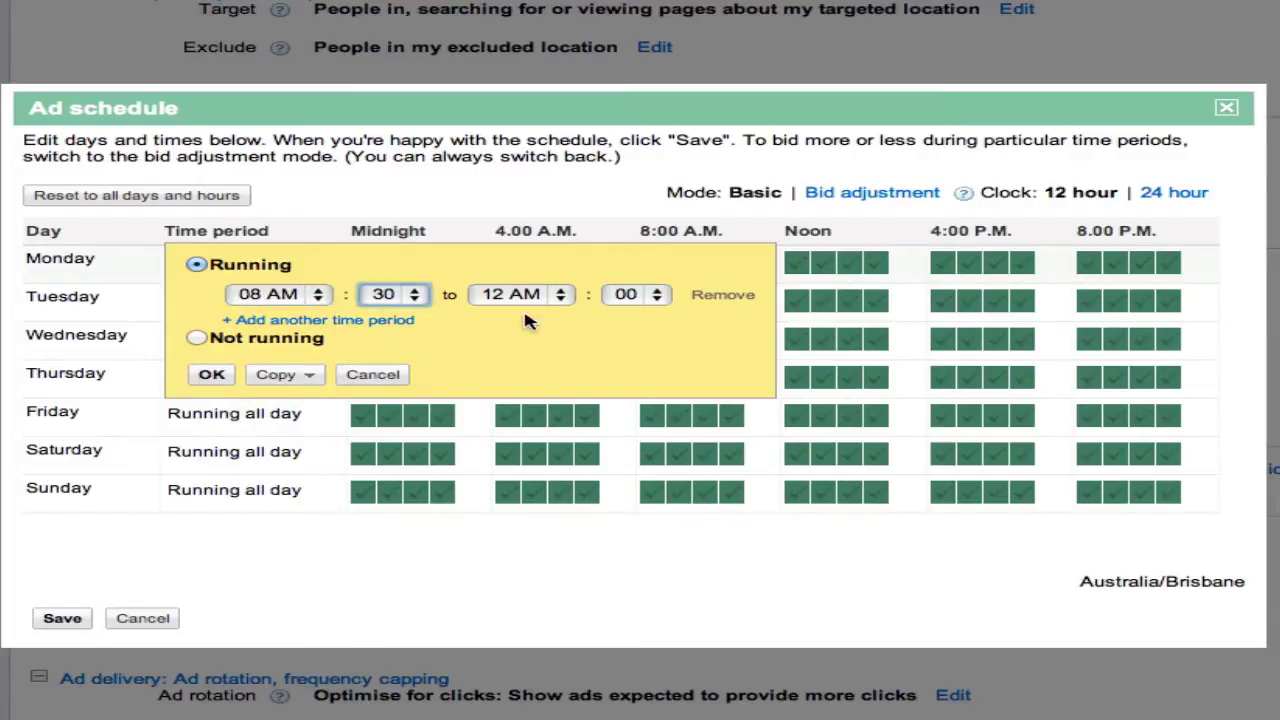
pyautogui.click(558, 297)
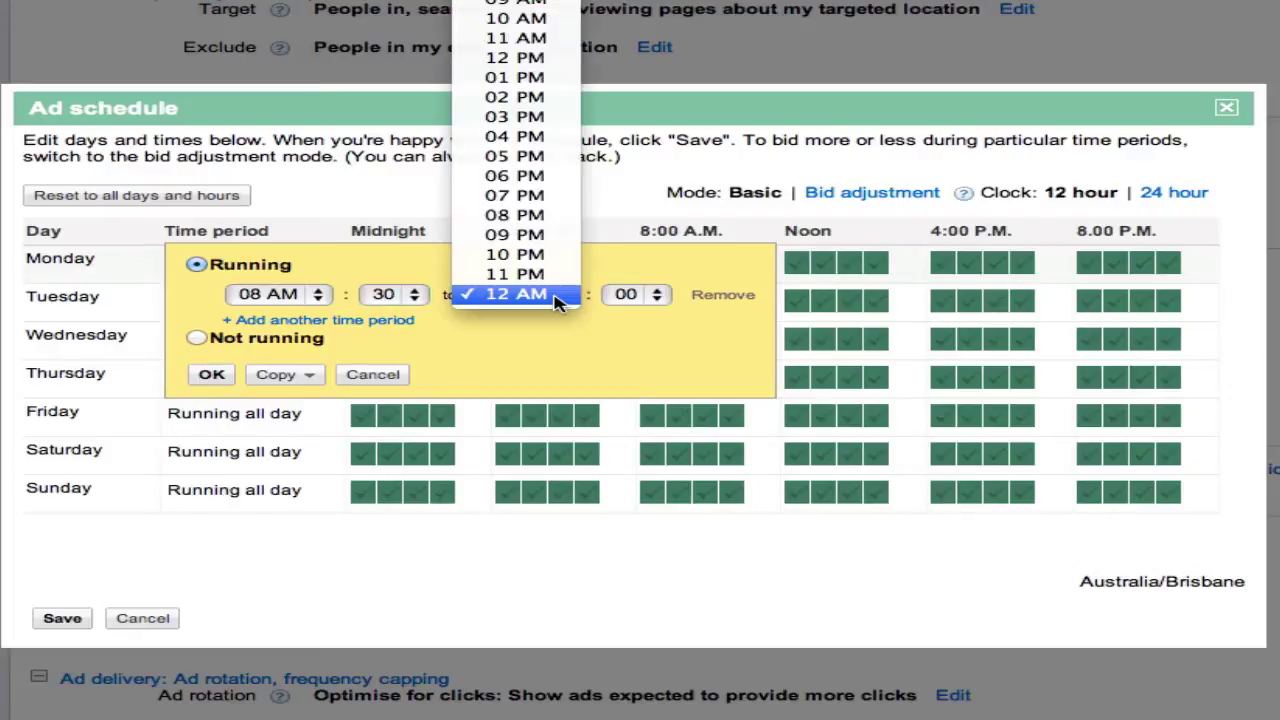
pyautogui.click(517, 176)
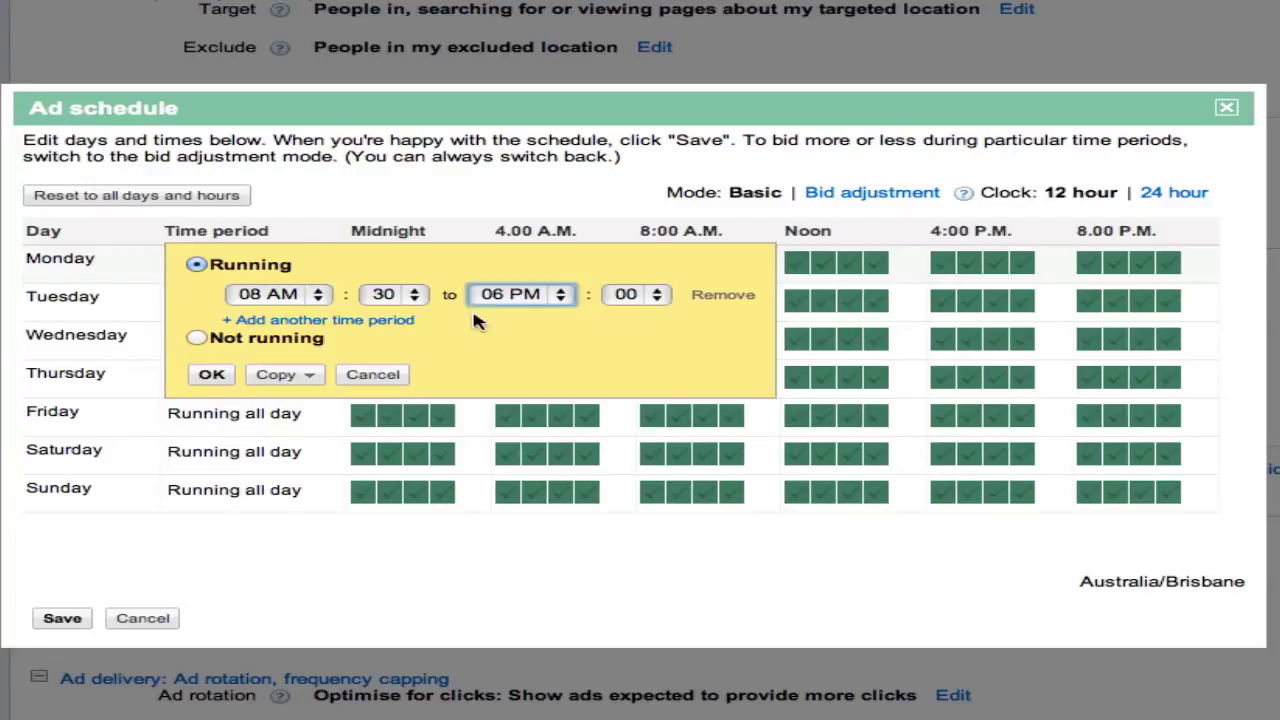
pyautogui.click(307, 376)
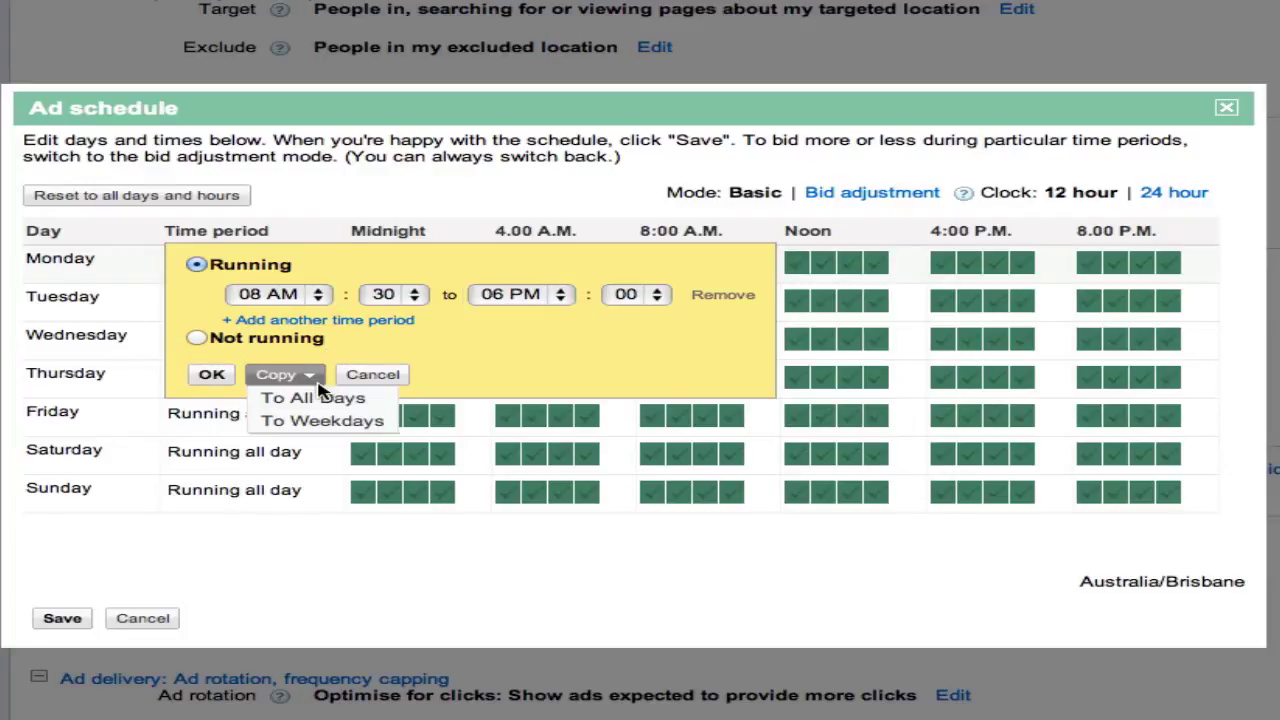
pyautogui.click(318, 398)
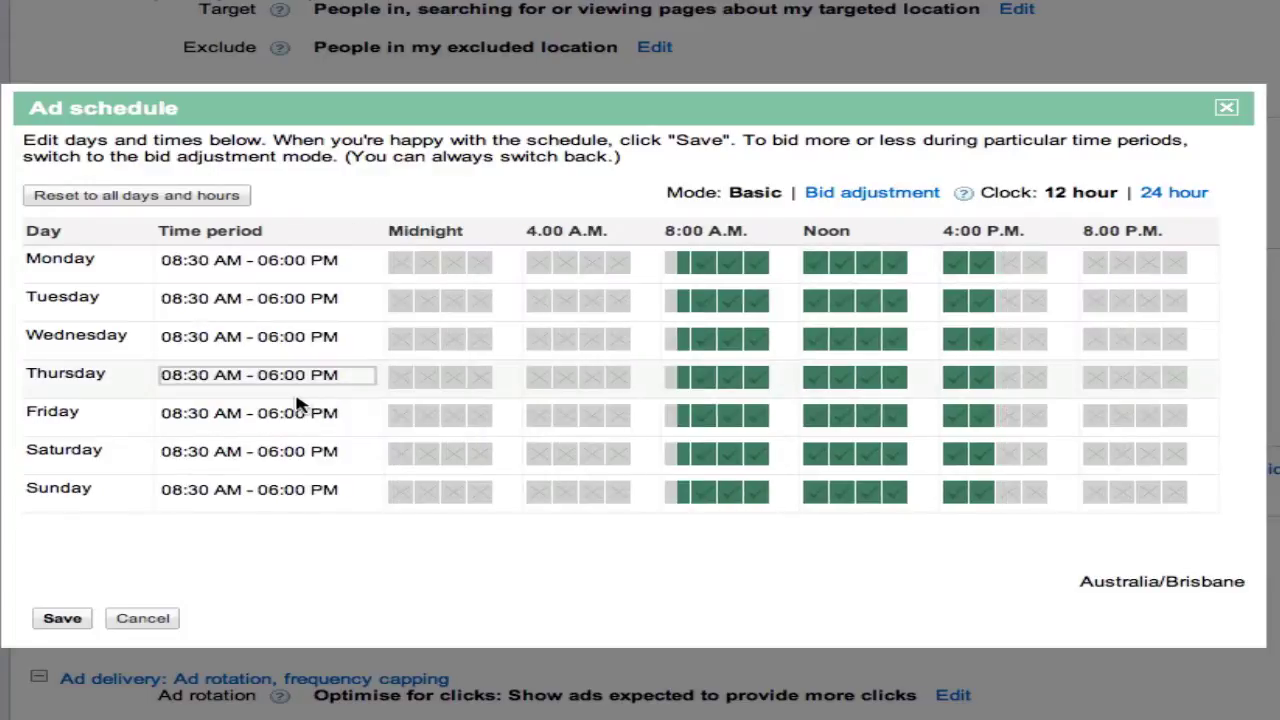
# Set the end of Saturday's running period to 04:00 PM.
pyautogui.click(276, 456)
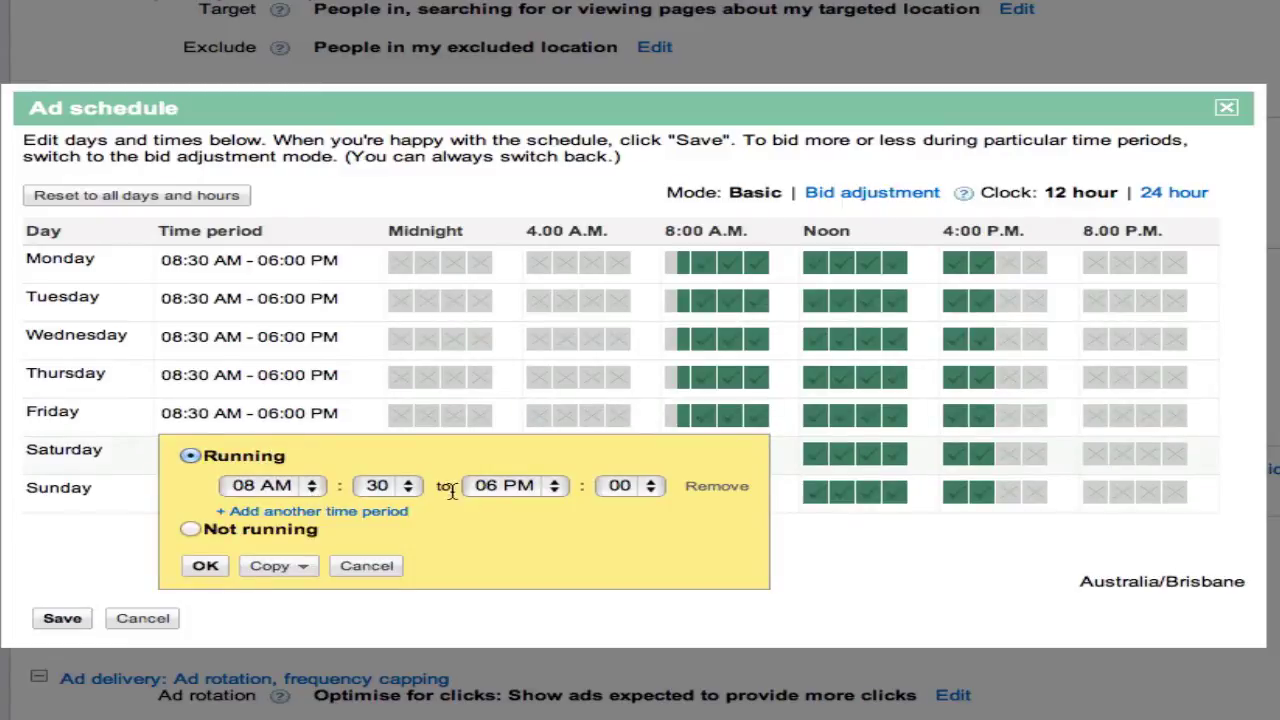
pyautogui.click(557, 490)
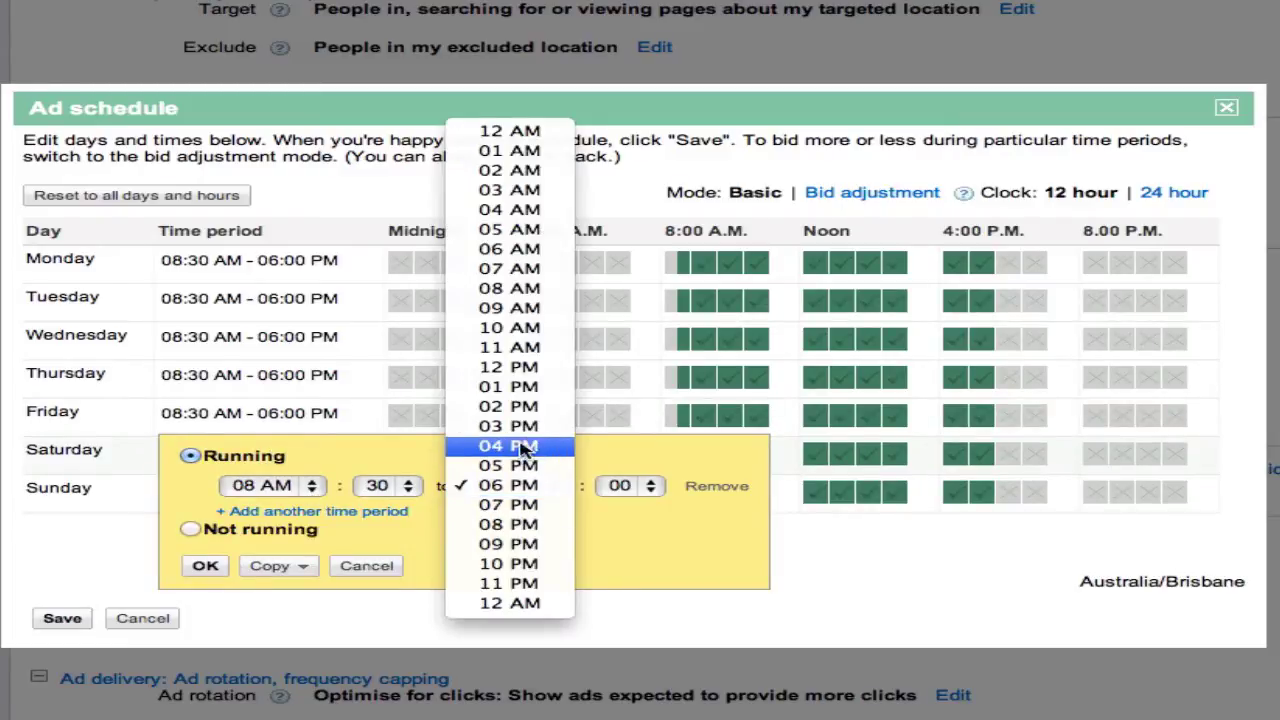
pyautogui.click(507, 367)
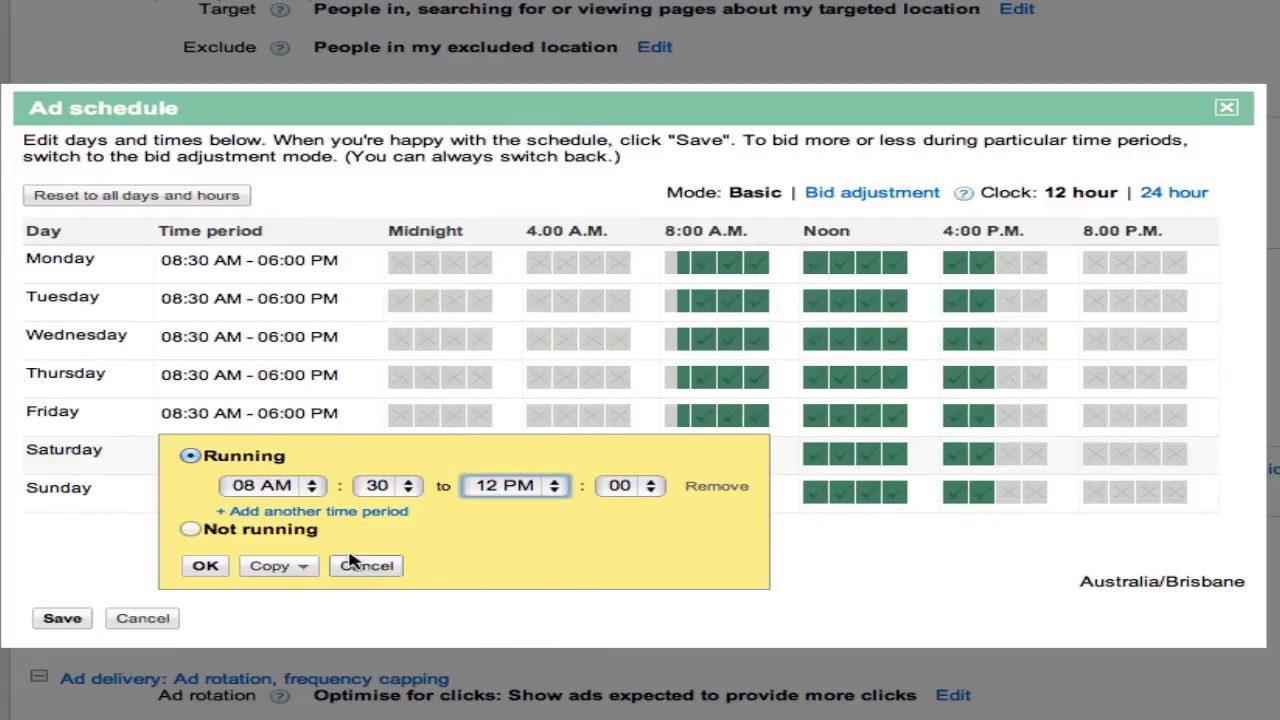
pyautogui.click(556, 489)
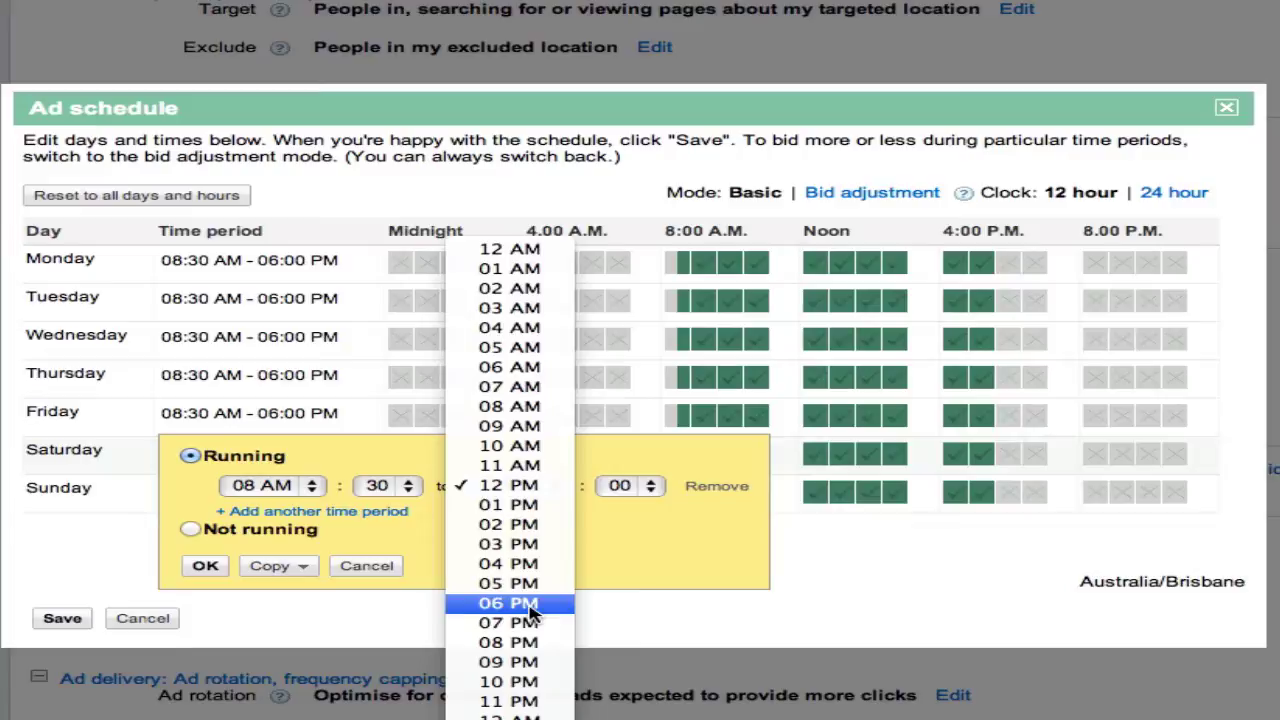
pyautogui.click(495, 603)
pyautogui.click(541, 500)
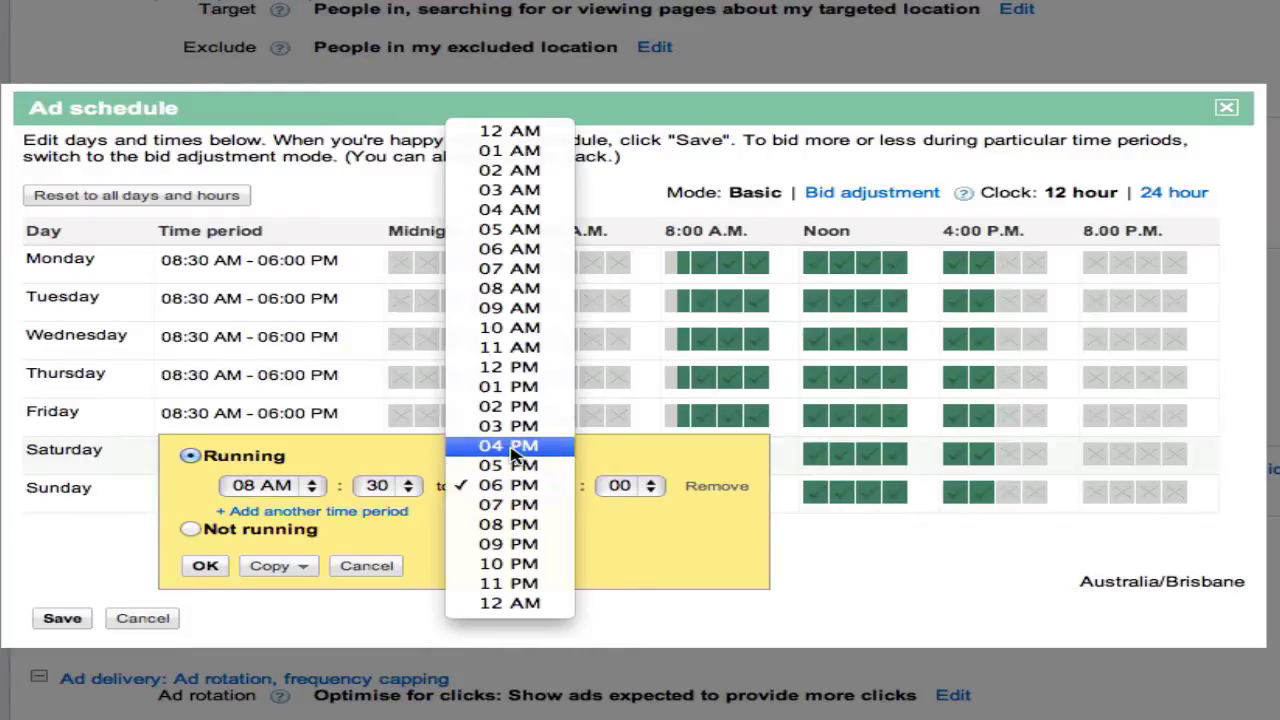
pyautogui.click(510, 449)
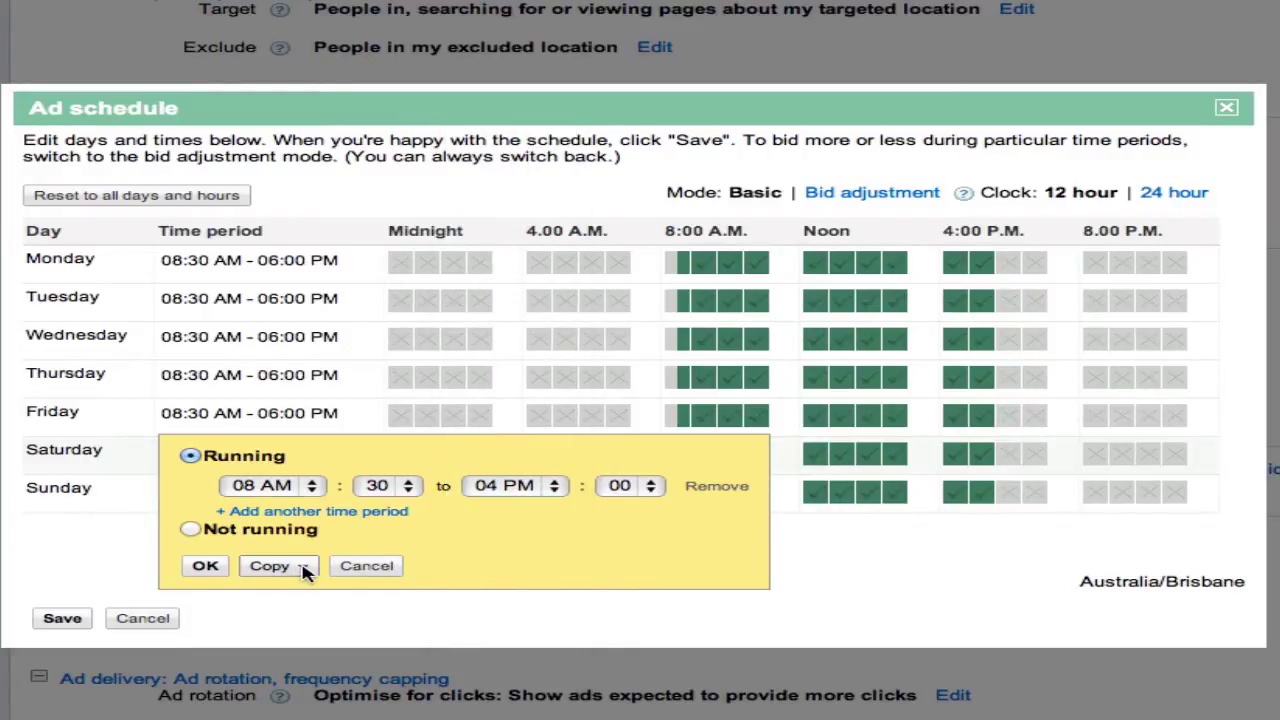
pyautogui.click(205, 566)
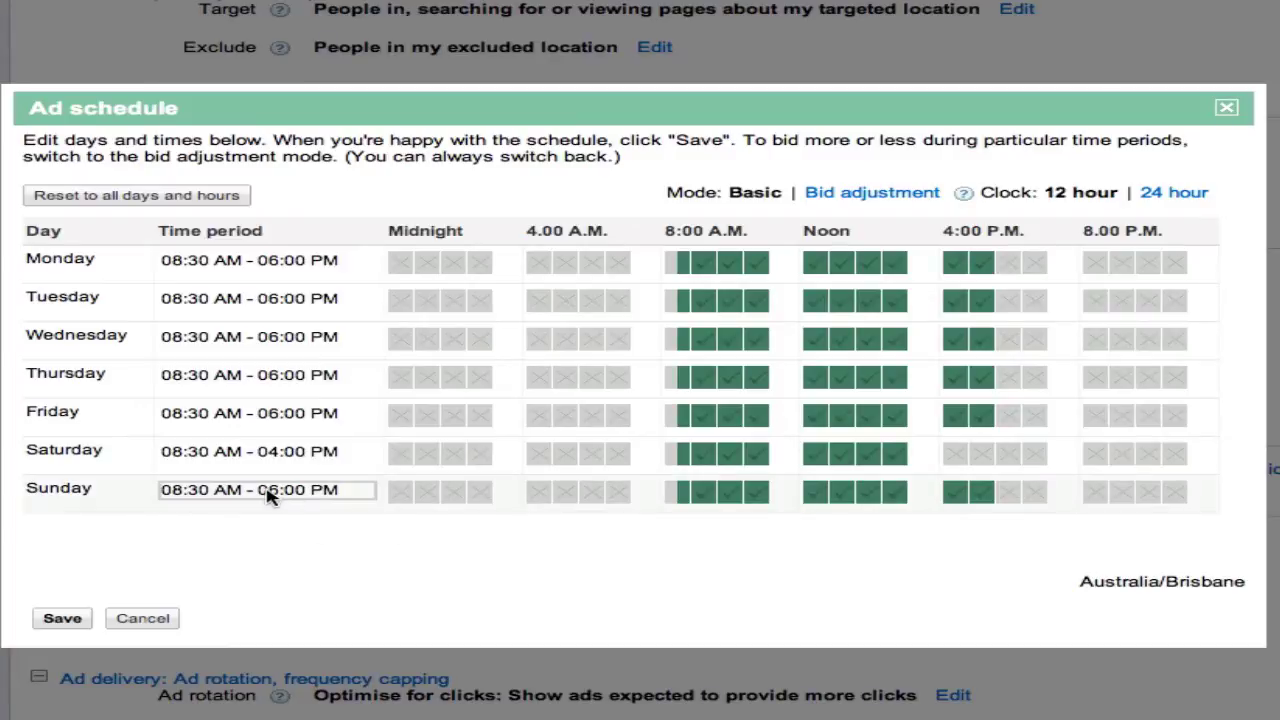
# Set Sunday's ads to not running.
pyautogui.click(268, 492)
pyautogui.click(193, 568)
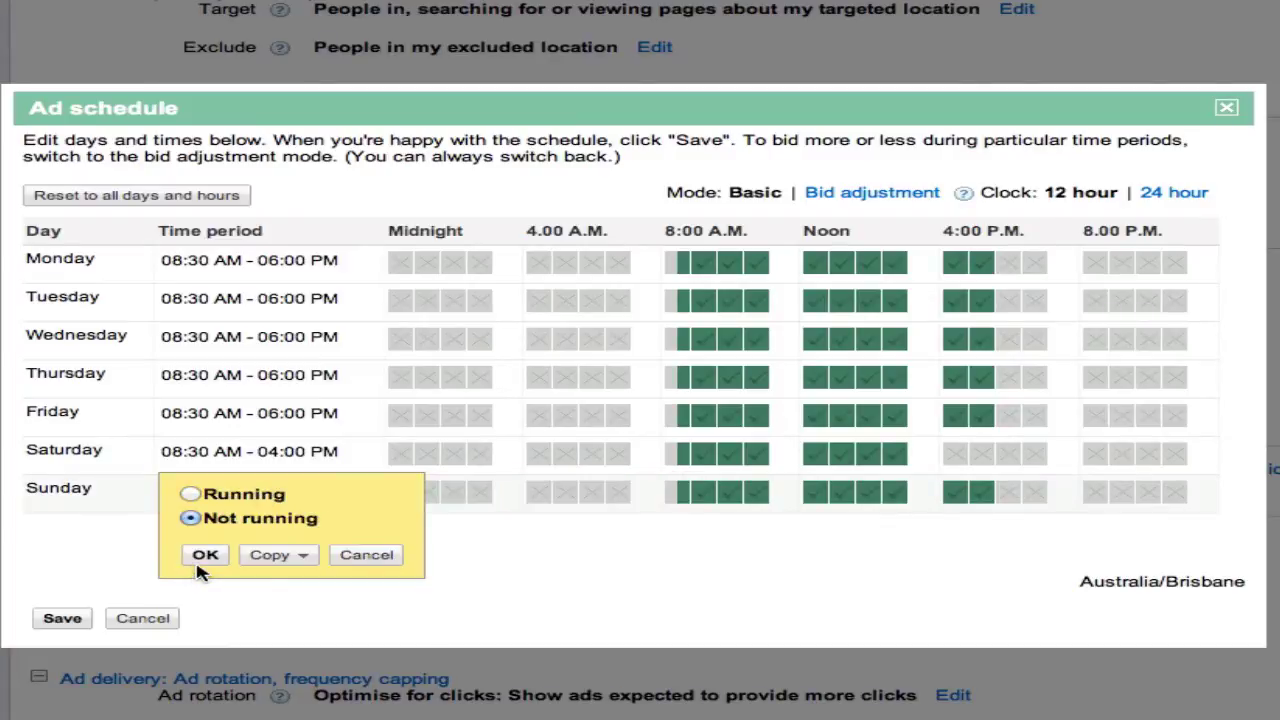
pyautogui.click(204, 556)
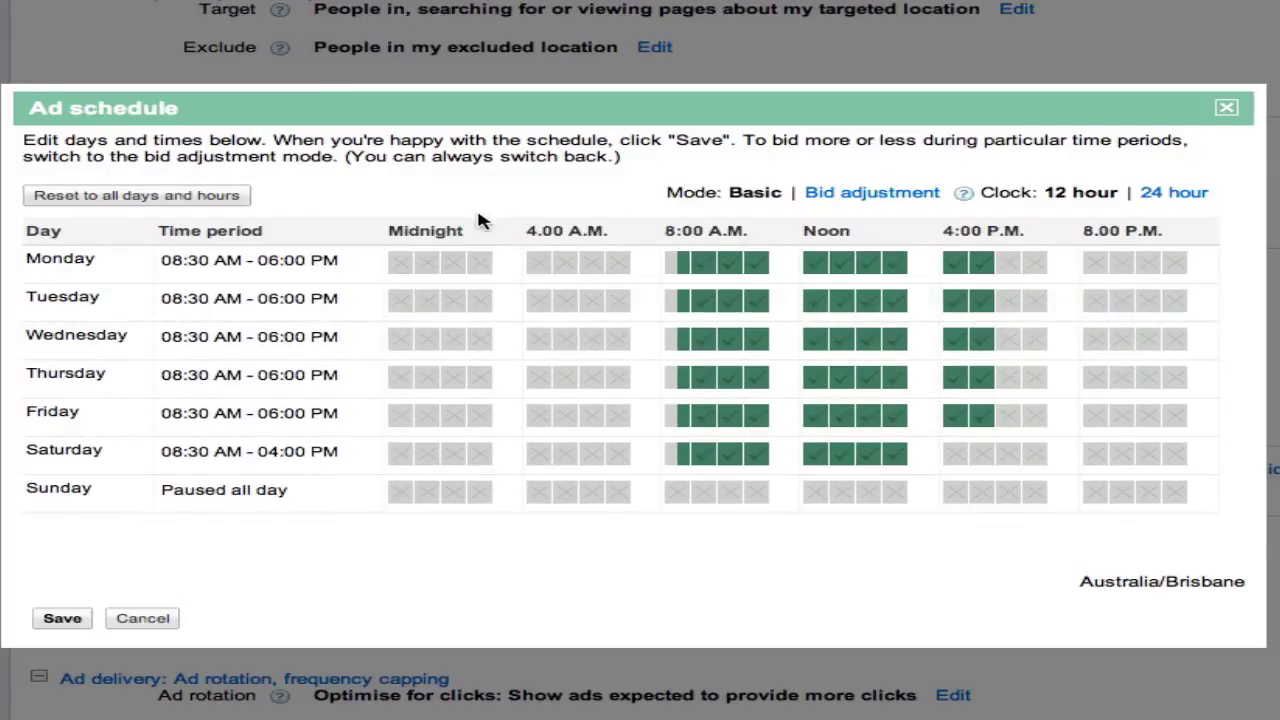
# Switch the schedule to bid adjustment mode and set Monday's period to end at 10:00 AM with 120% of bid.
pyautogui.click(862, 197)
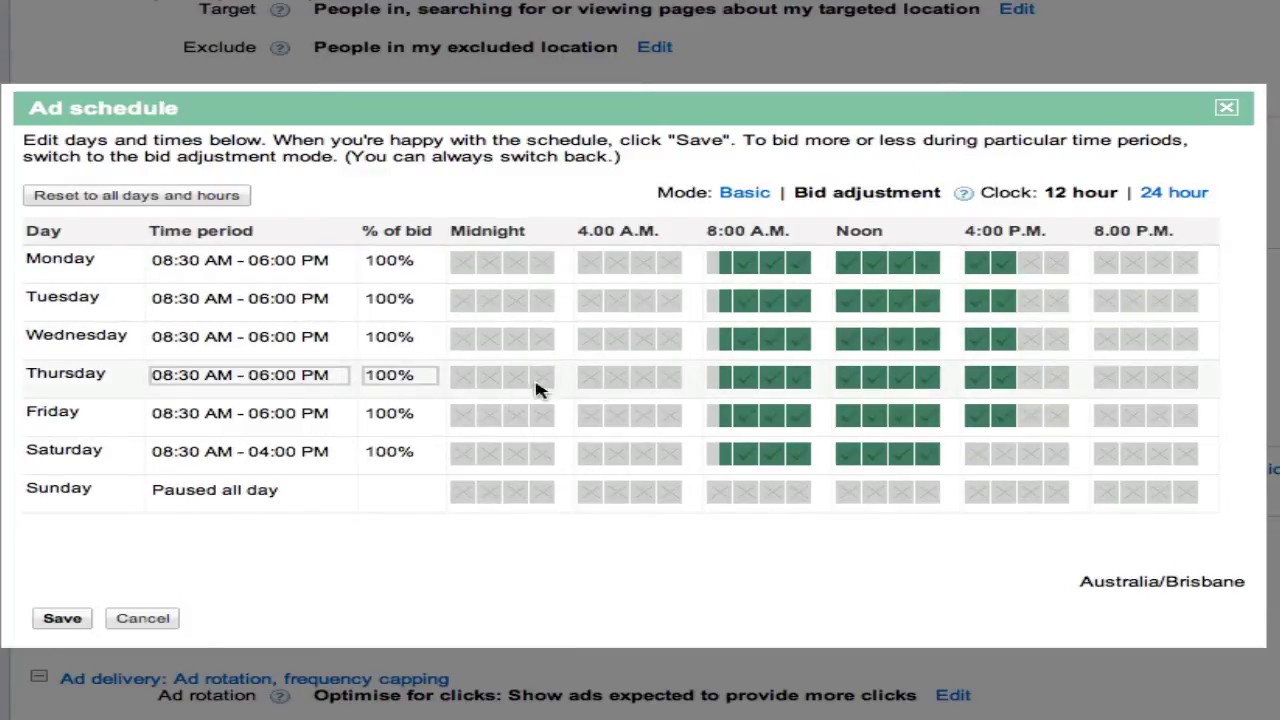
pyautogui.scroll(-1, 252, 400)
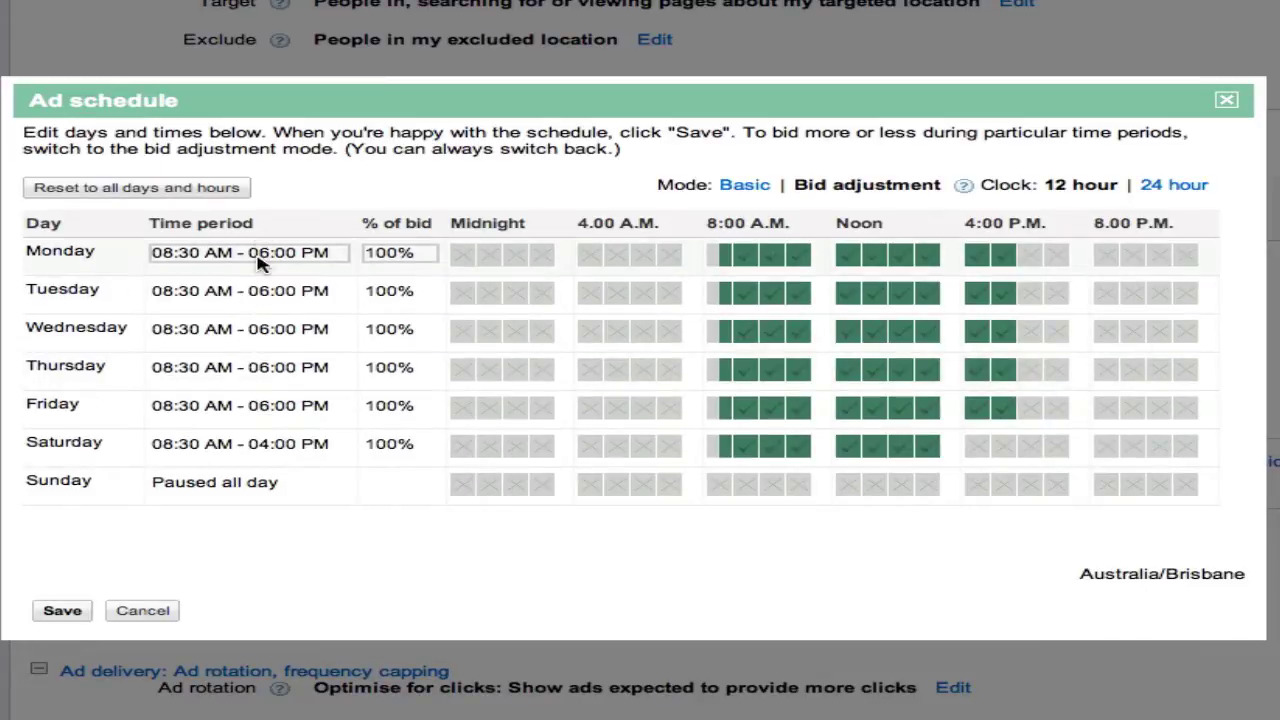
pyautogui.click(229, 258)
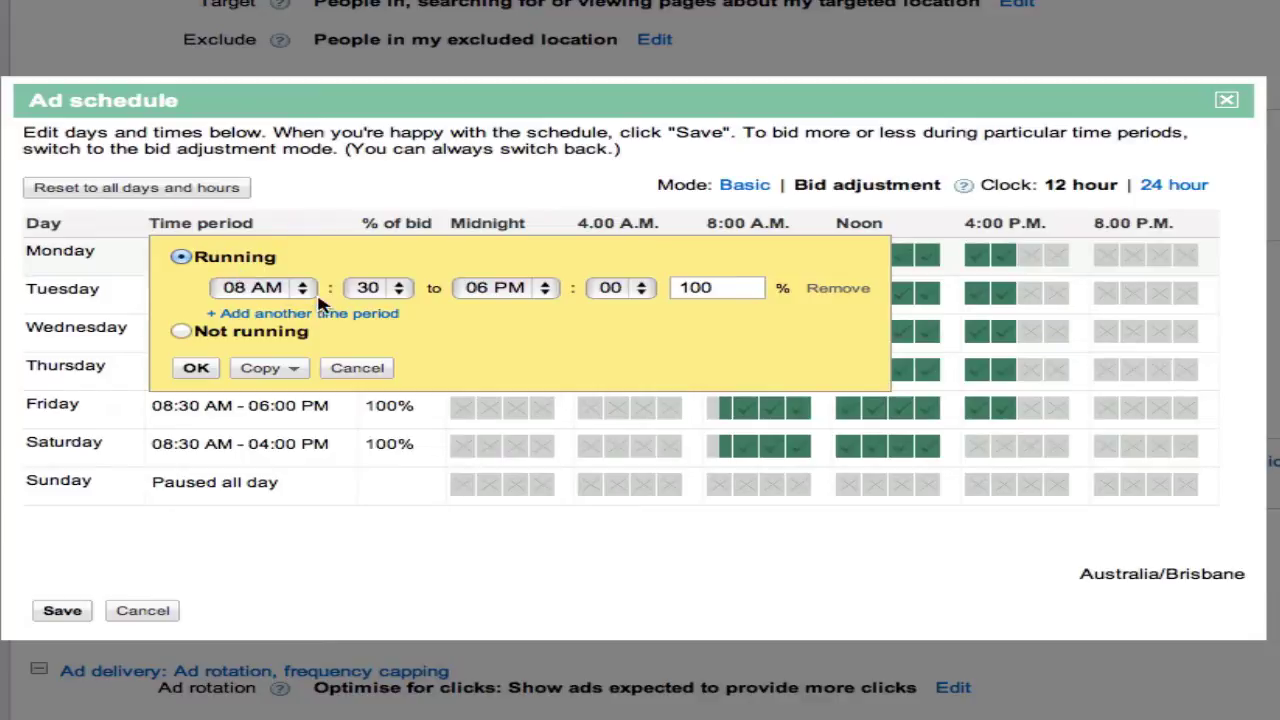
pyautogui.click(540, 290)
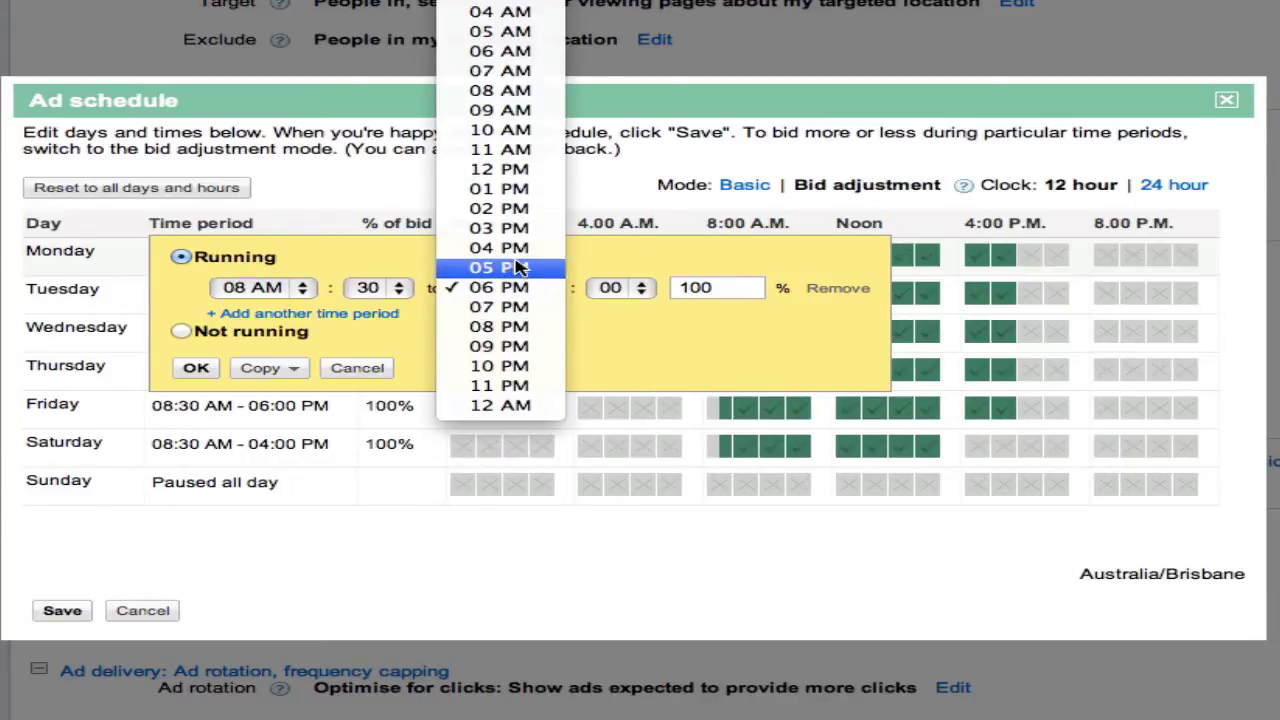
pyautogui.click(500, 134)
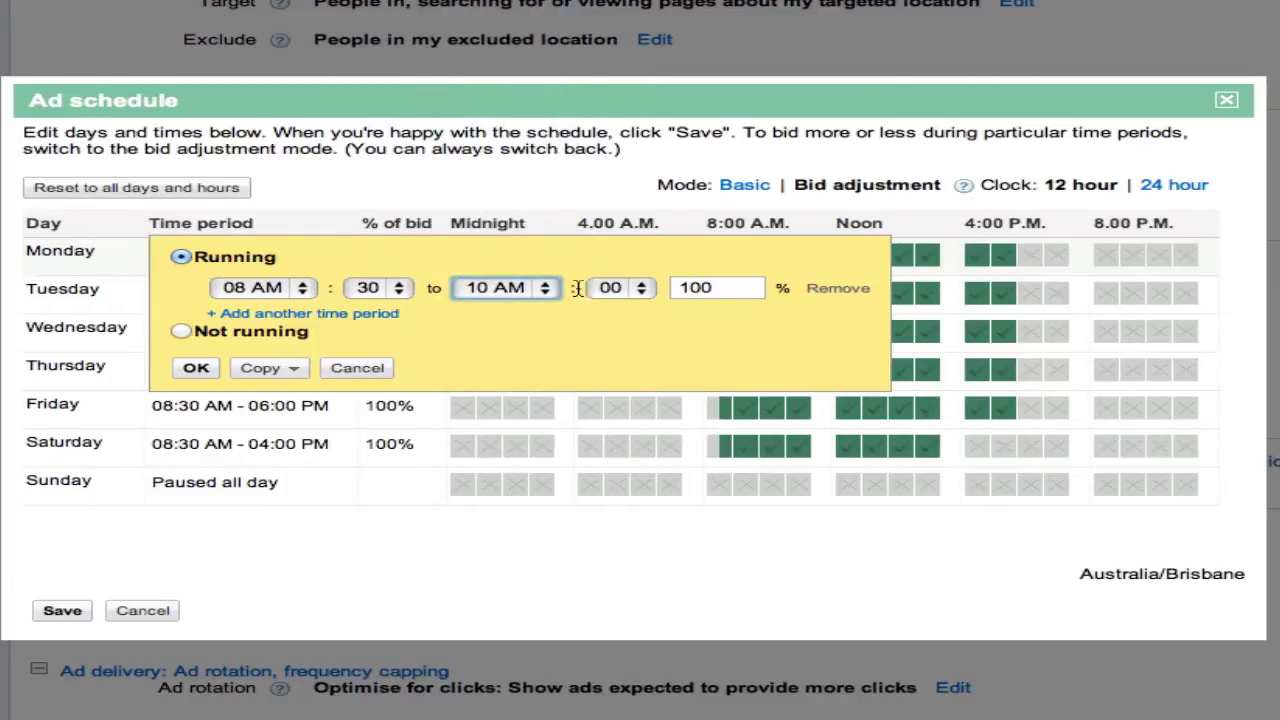
pyautogui.moveTo(731, 288); pyautogui.dragTo(665, 288)
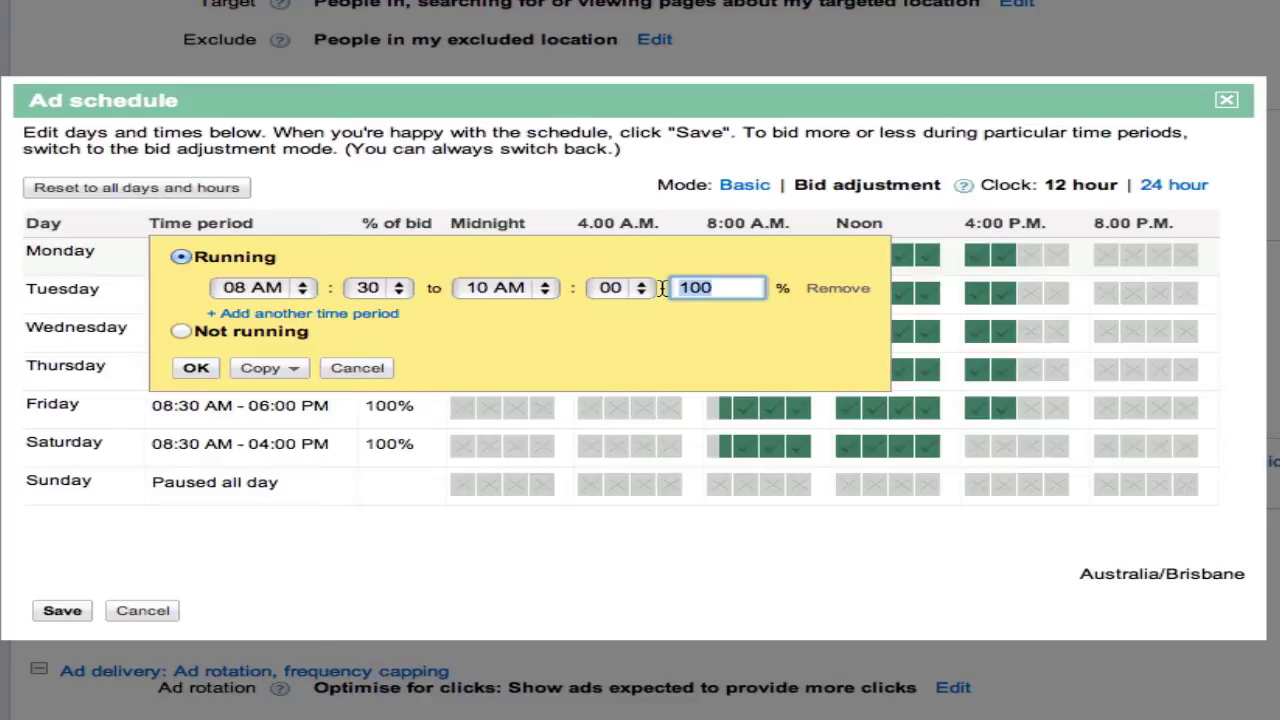
pyautogui.write('12')
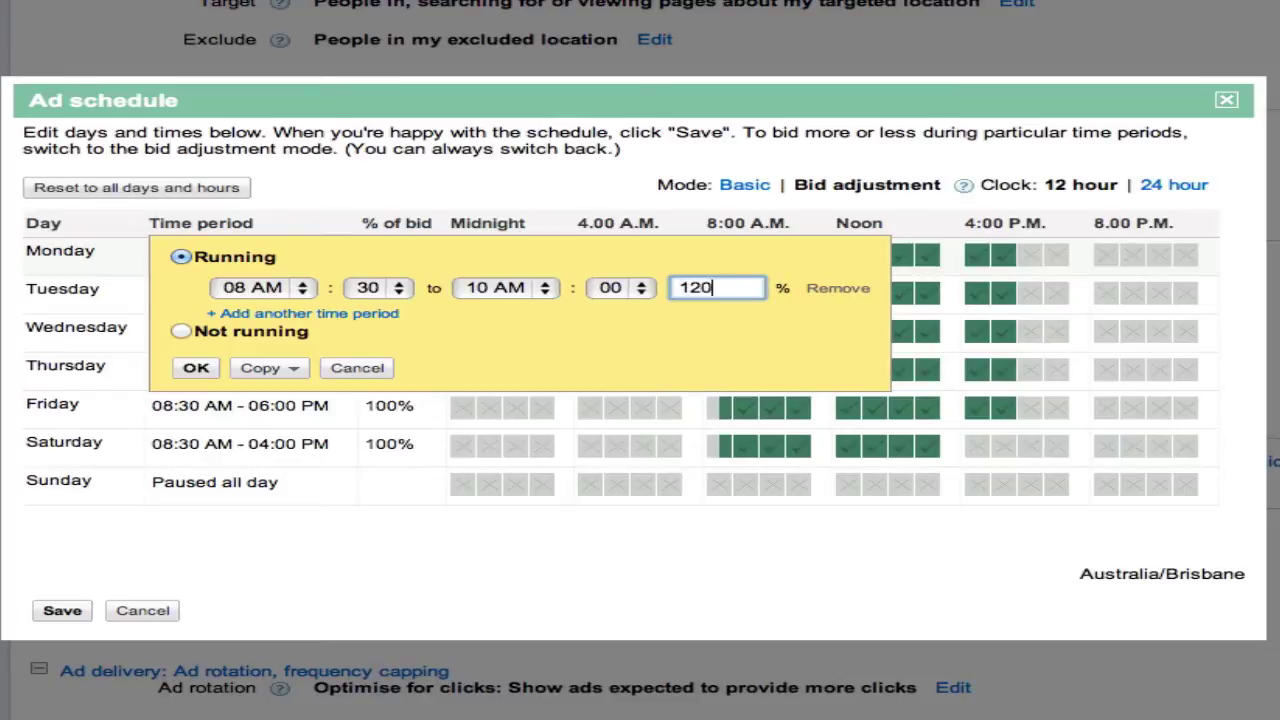
pyautogui.write('0')
# Add a second Monday period from 10:00 AM to 06:00 PM at 100% of bid and copy Monday's periods to weekdays.
pyautogui.click(300, 313)
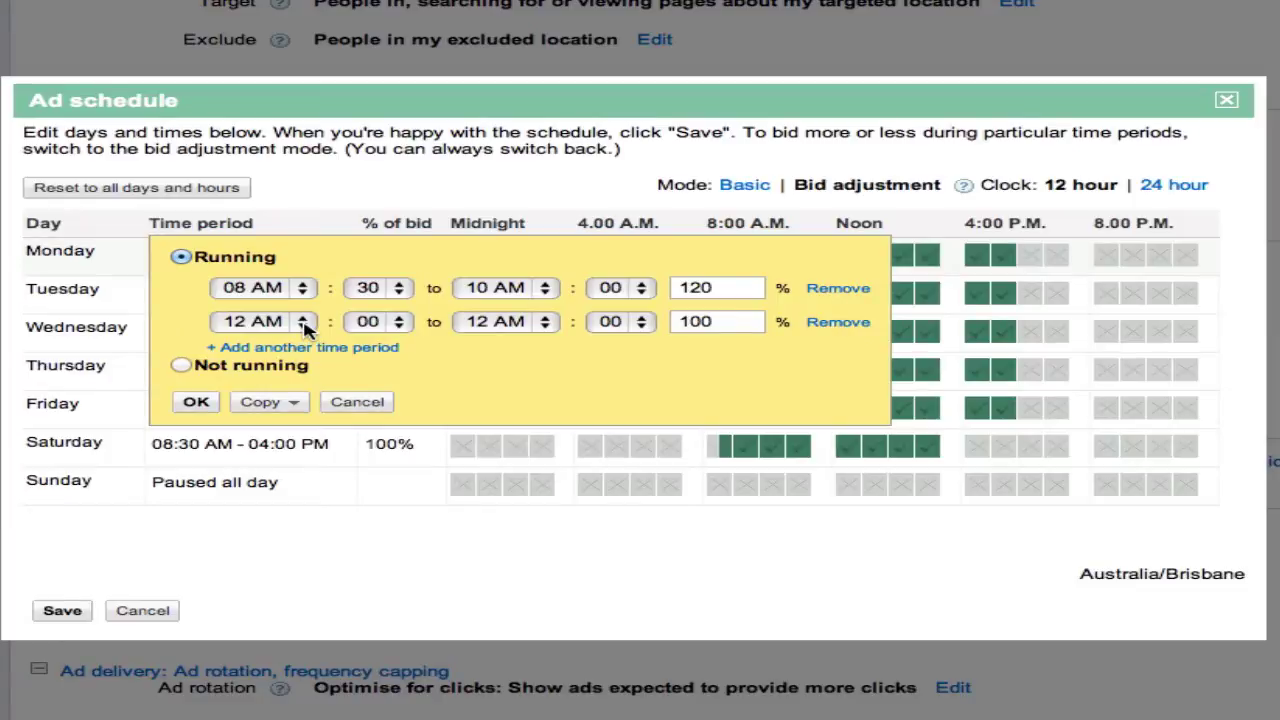
pyautogui.click(303, 323)
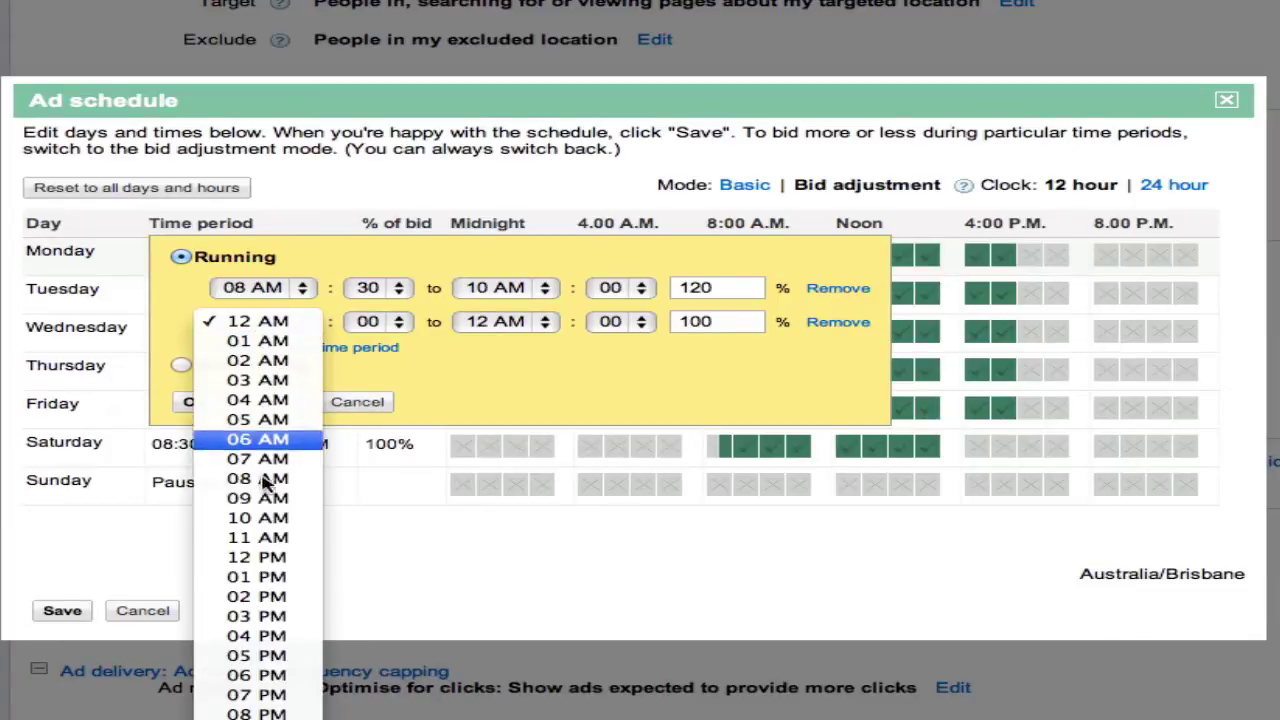
pyautogui.click(276, 520)
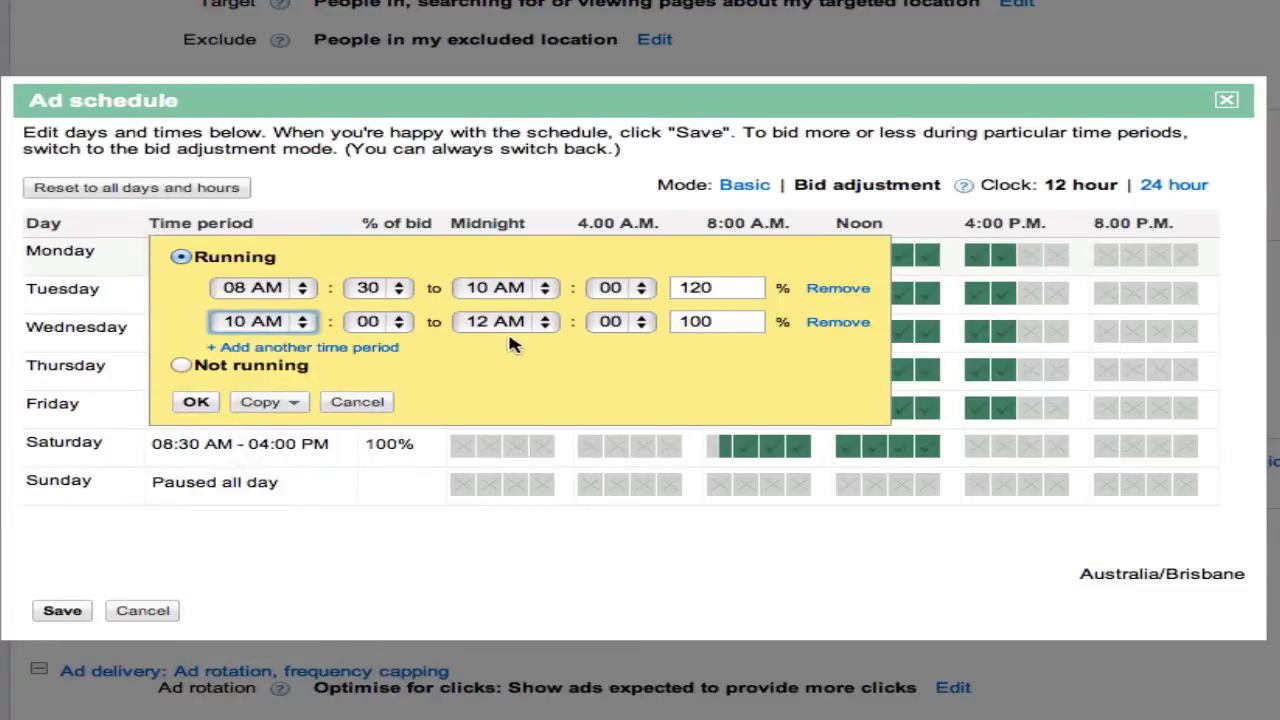
pyautogui.click(510, 322)
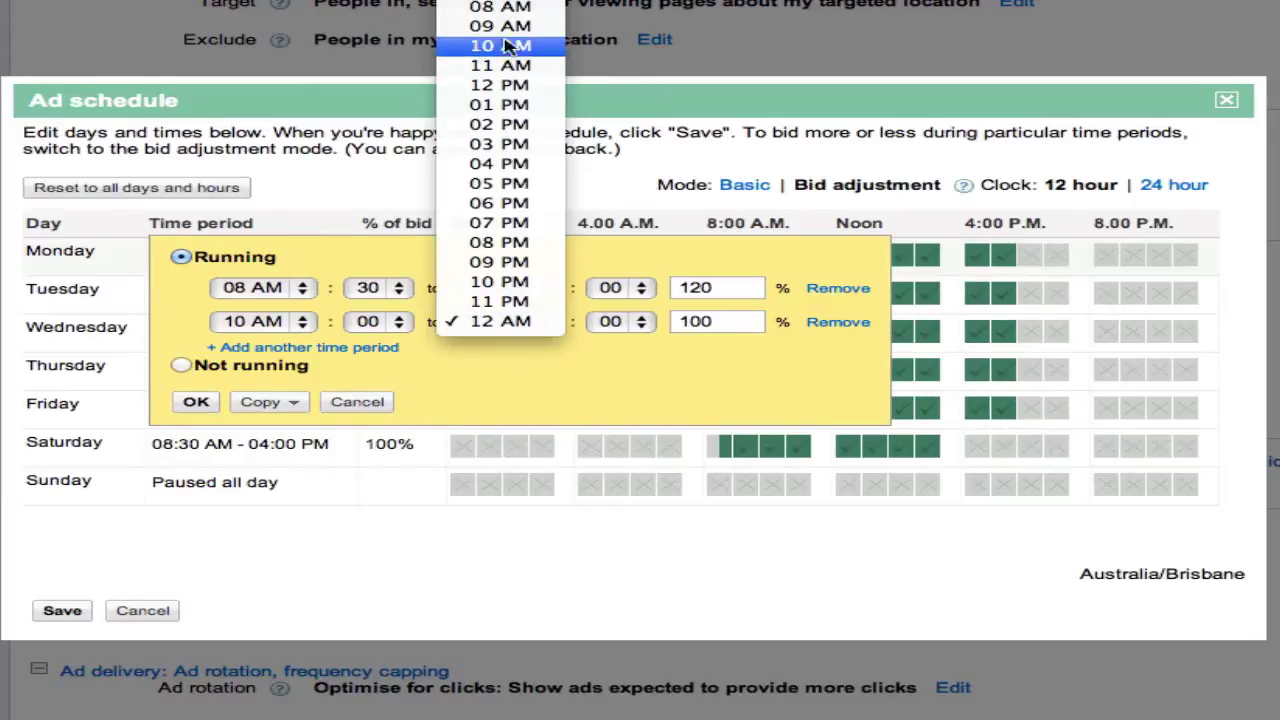
pyautogui.click(524, 204)
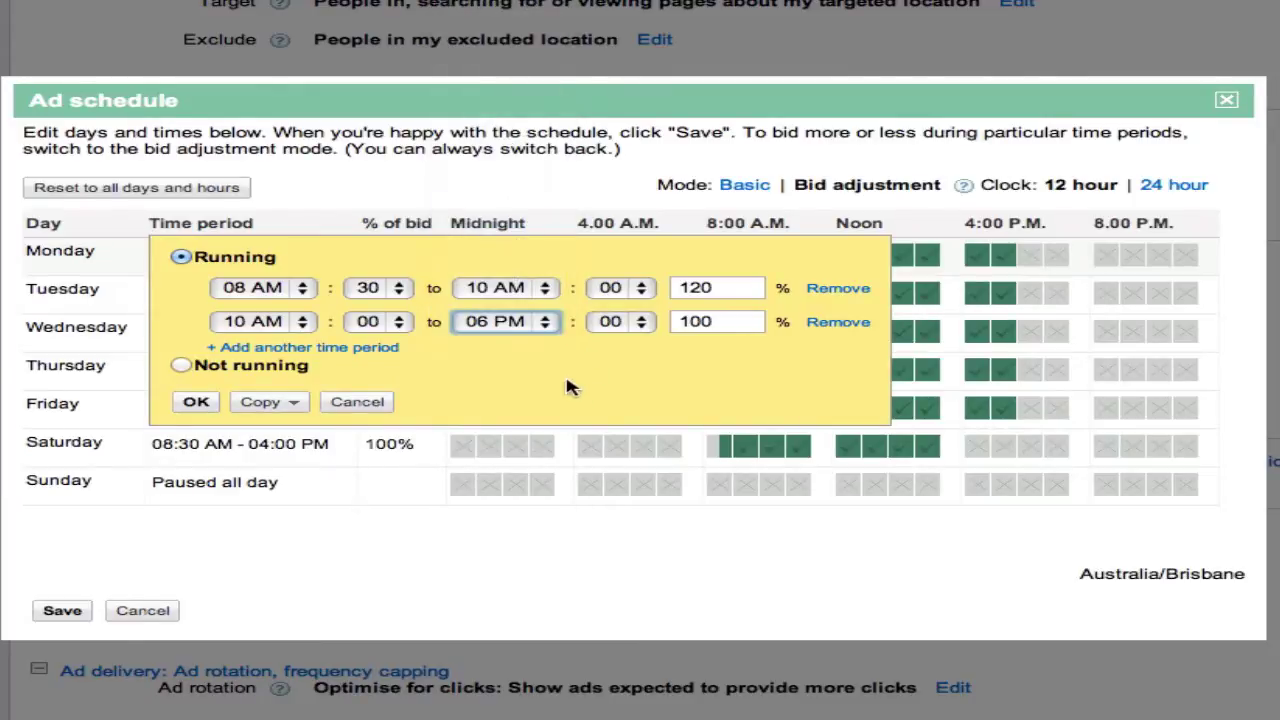
pyautogui.moveTo(718, 326); pyautogui.dragTo(675, 322)
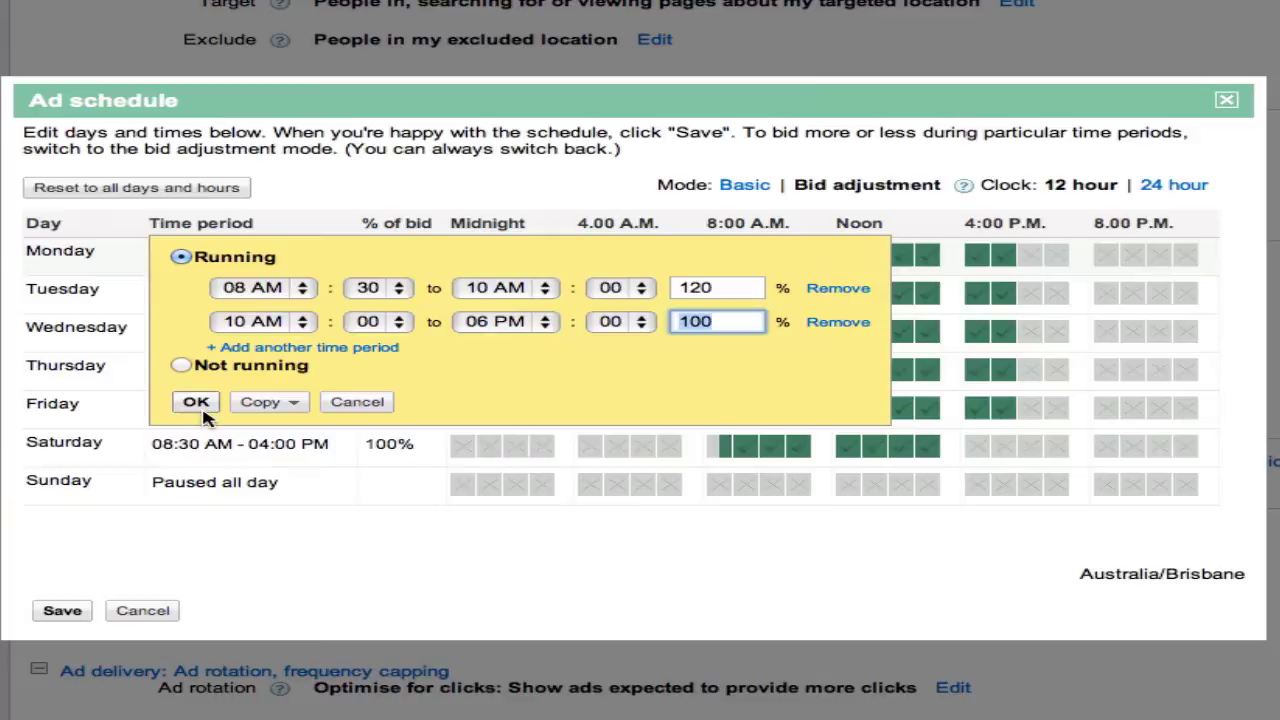
pyautogui.click(284, 402)
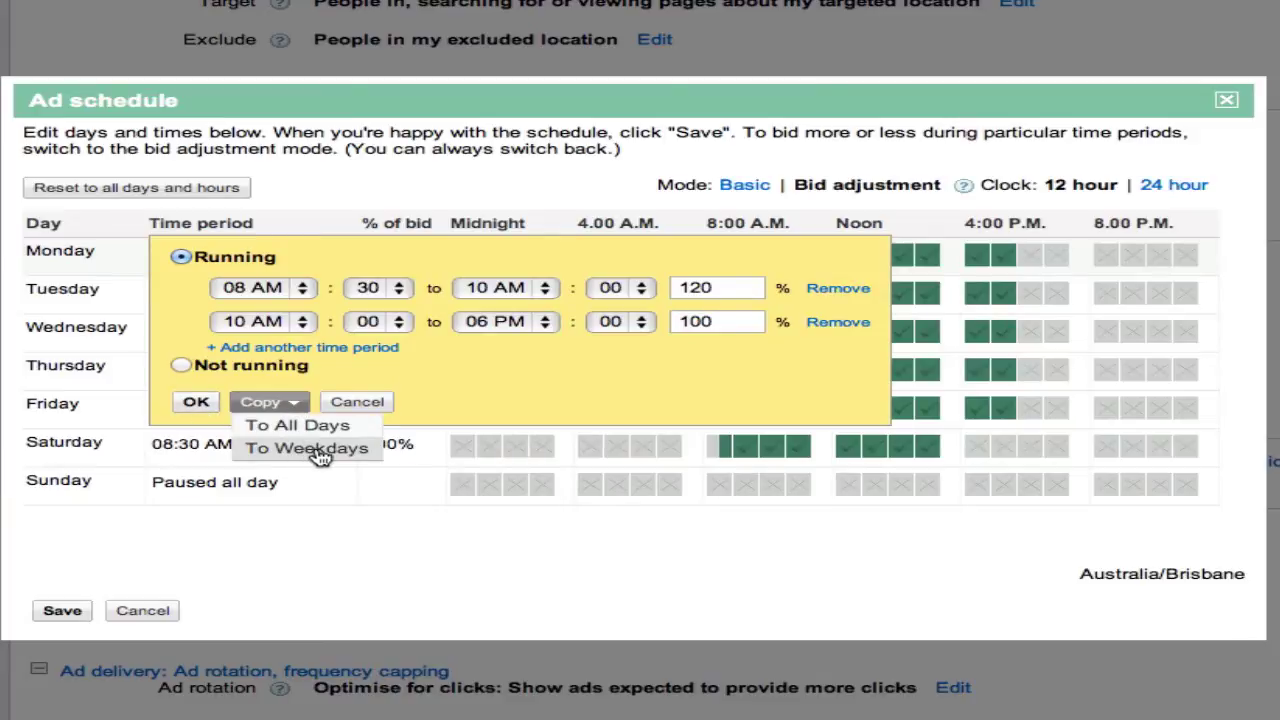
pyautogui.click(305, 449)
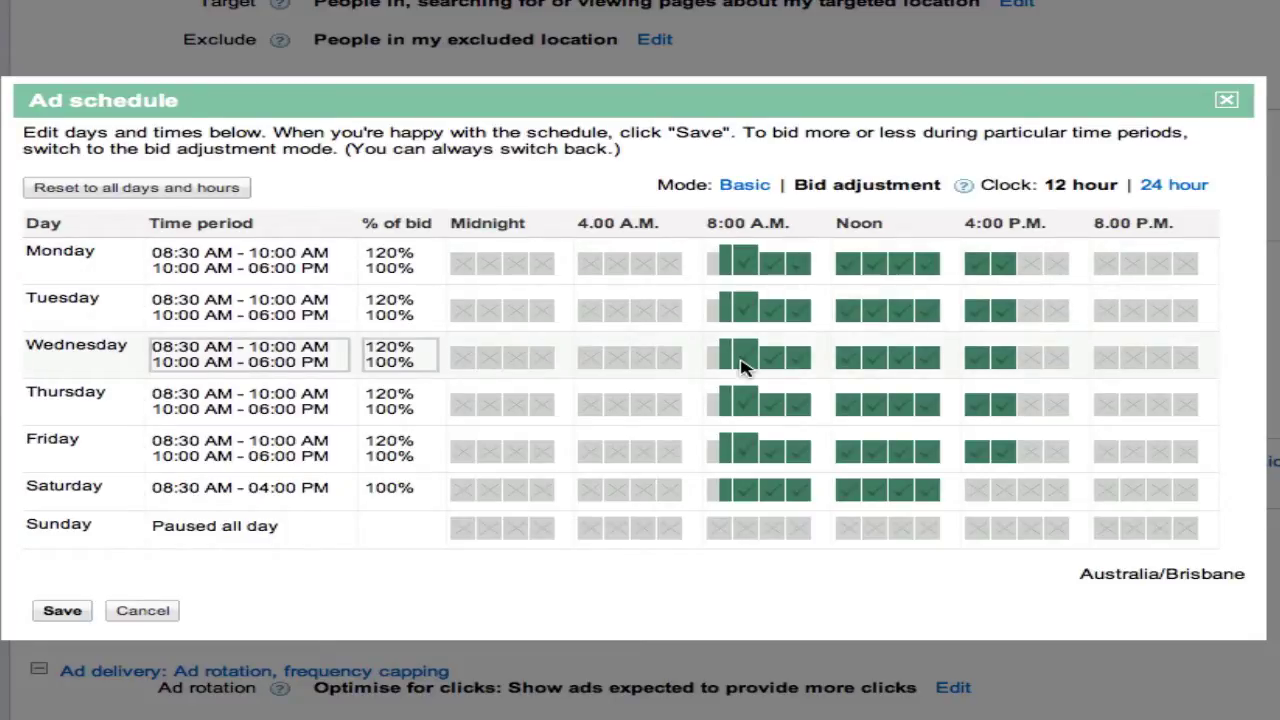
# Try switching to basic mode, decline the bid multiplier reset, and save the ad schedule.
pyautogui.click(745, 185)
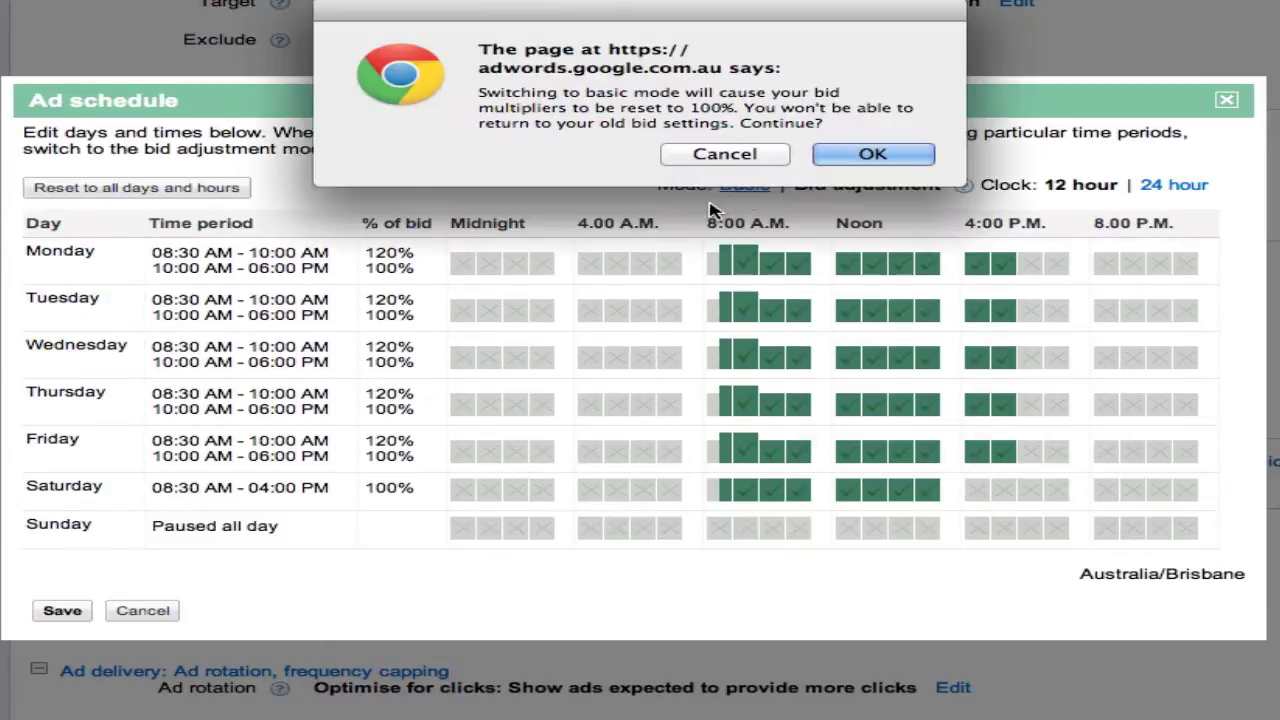
pyautogui.click(737, 155)
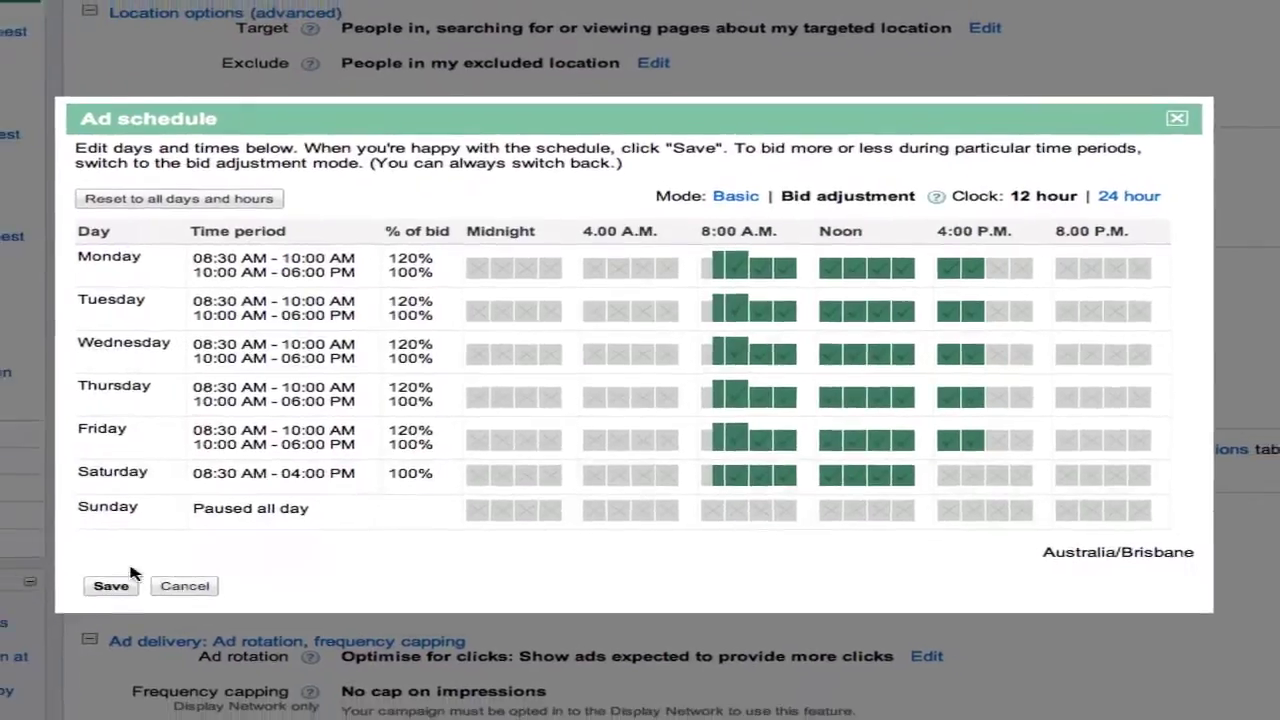
pyautogui.click(128, 580)
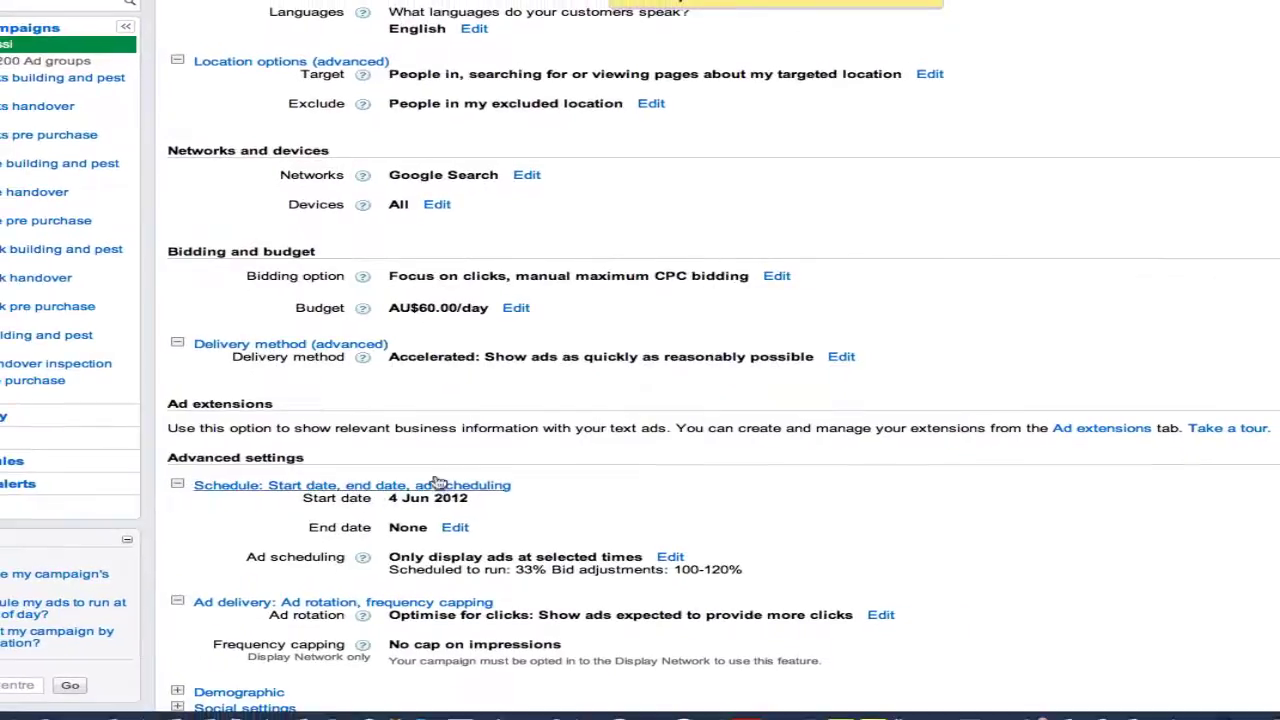
# Collapse the Ad delivery section in the campaign's advanced settings.
pyautogui.scroll(-1, 334, 517)
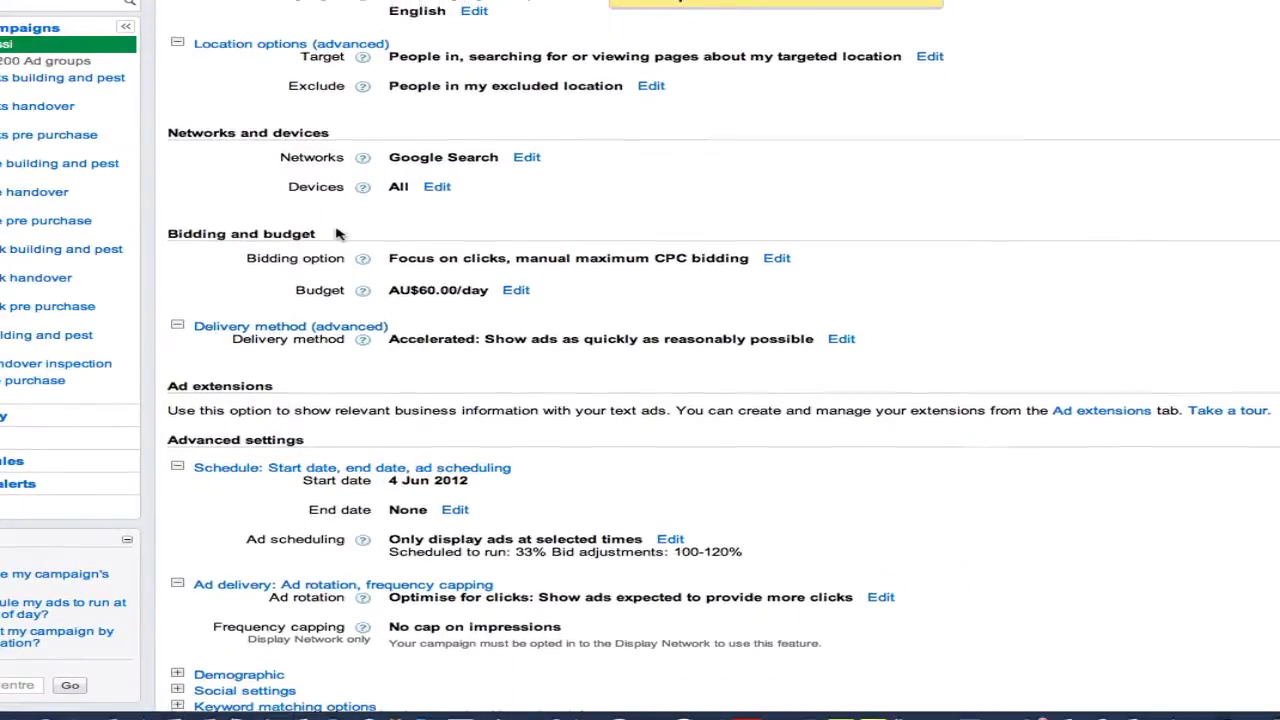
pyautogui.scroll(5, 337, 240)
pyautogui.scroll(3, 297, 58)
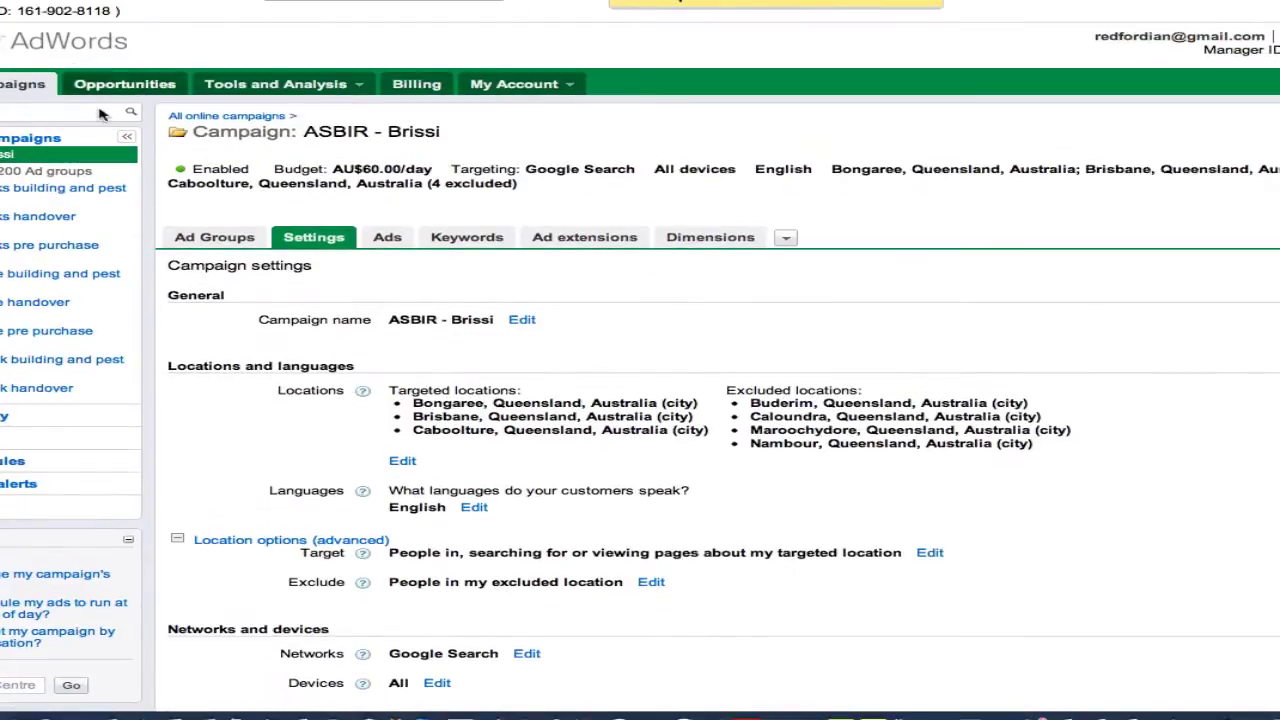
pyautogui.scroll(-4, 317, 263)
pyautogui.scroll(-2, 317, 263)
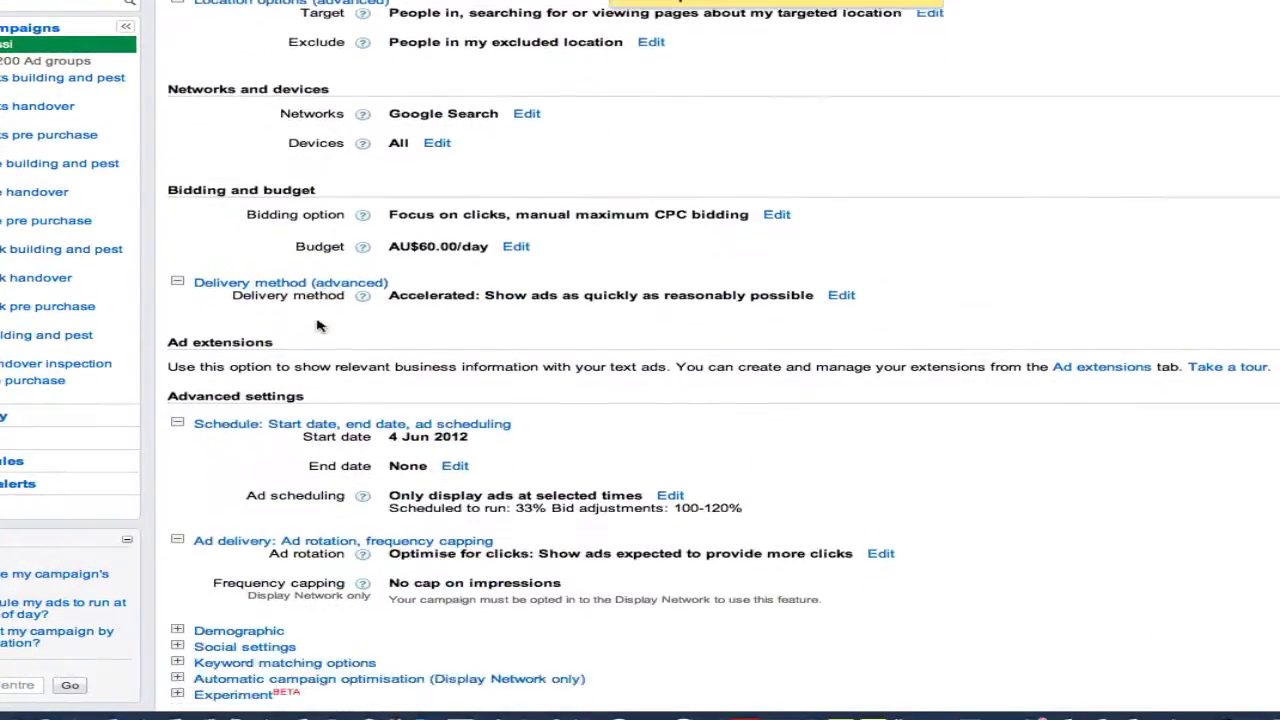
pyautogui.scroll(-2, 318, 325)
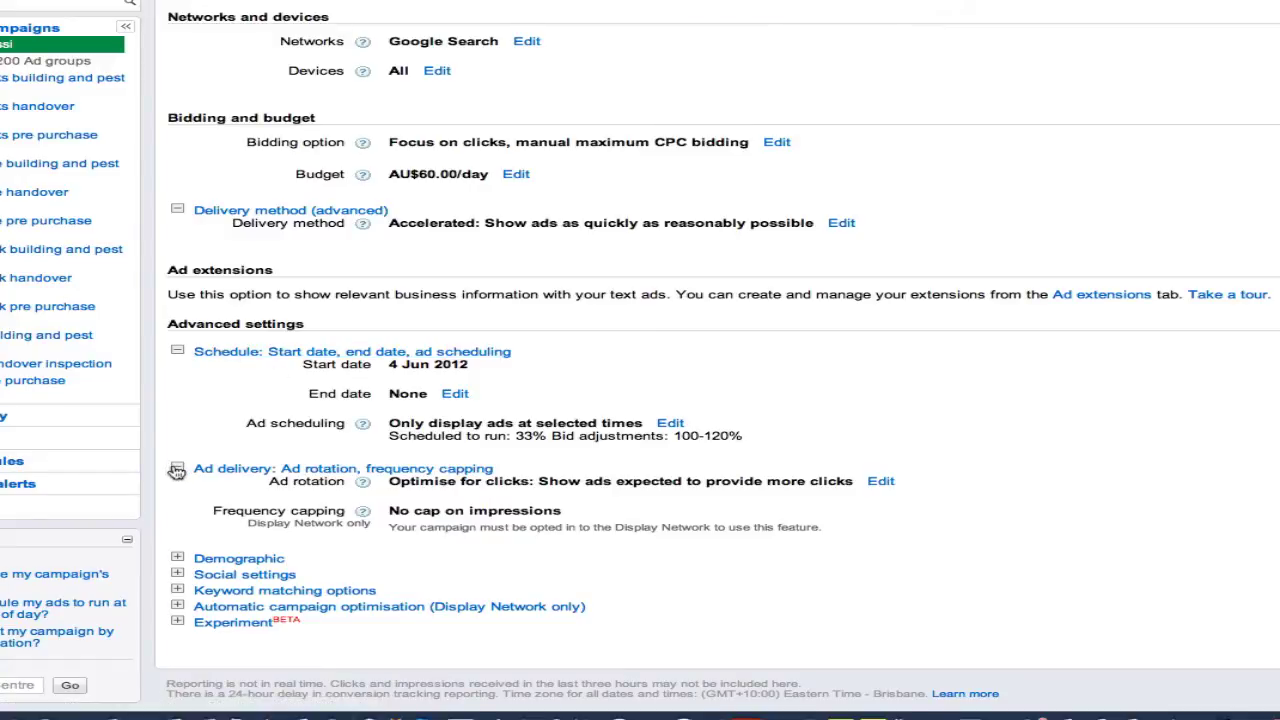
pyautogui.click(232, 468)
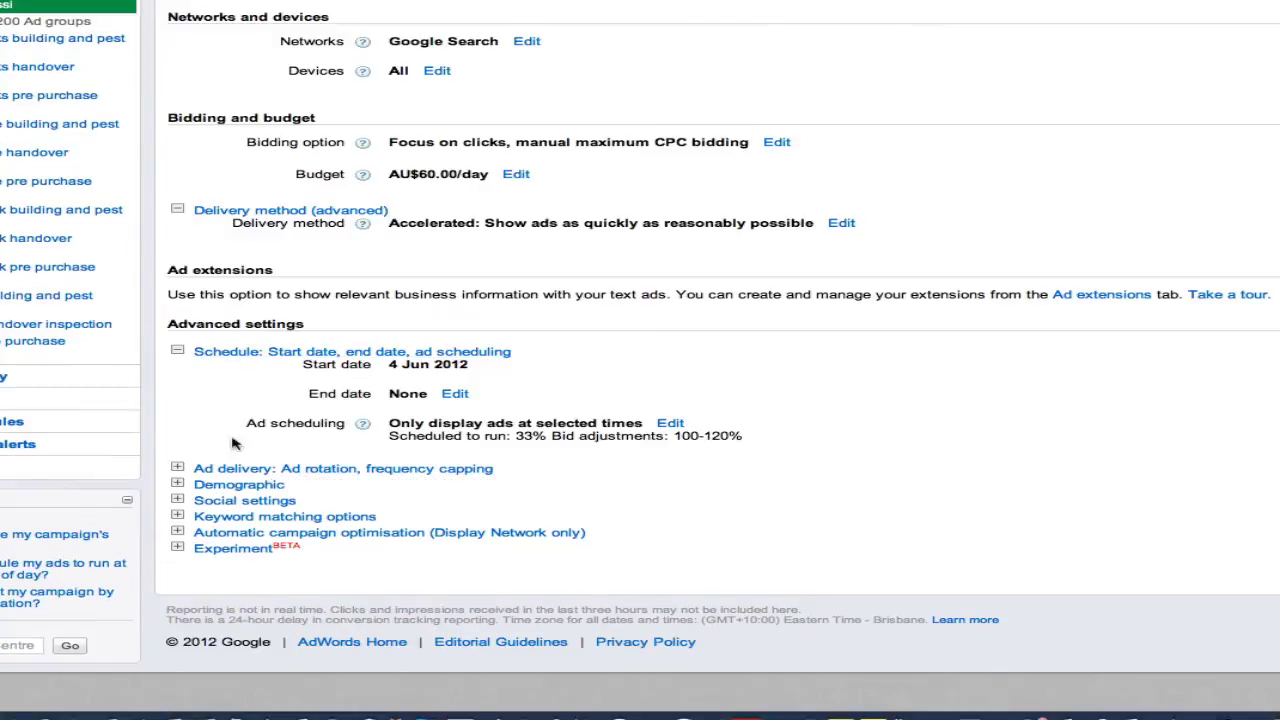
# Reopen the ad schedule, switch it to basic mode with the bid multipliers reset, and check Monday's running periods.
pyautogui.click(668, 426)
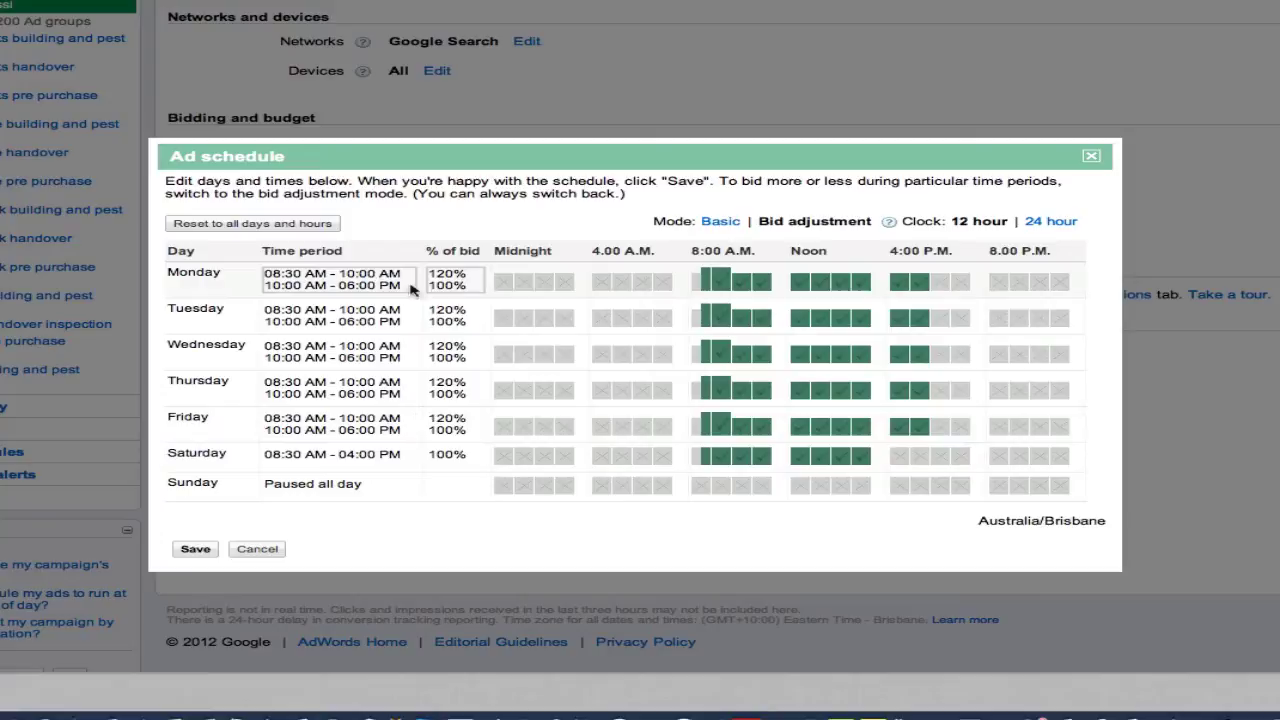
pyautogui.click(720, 221)
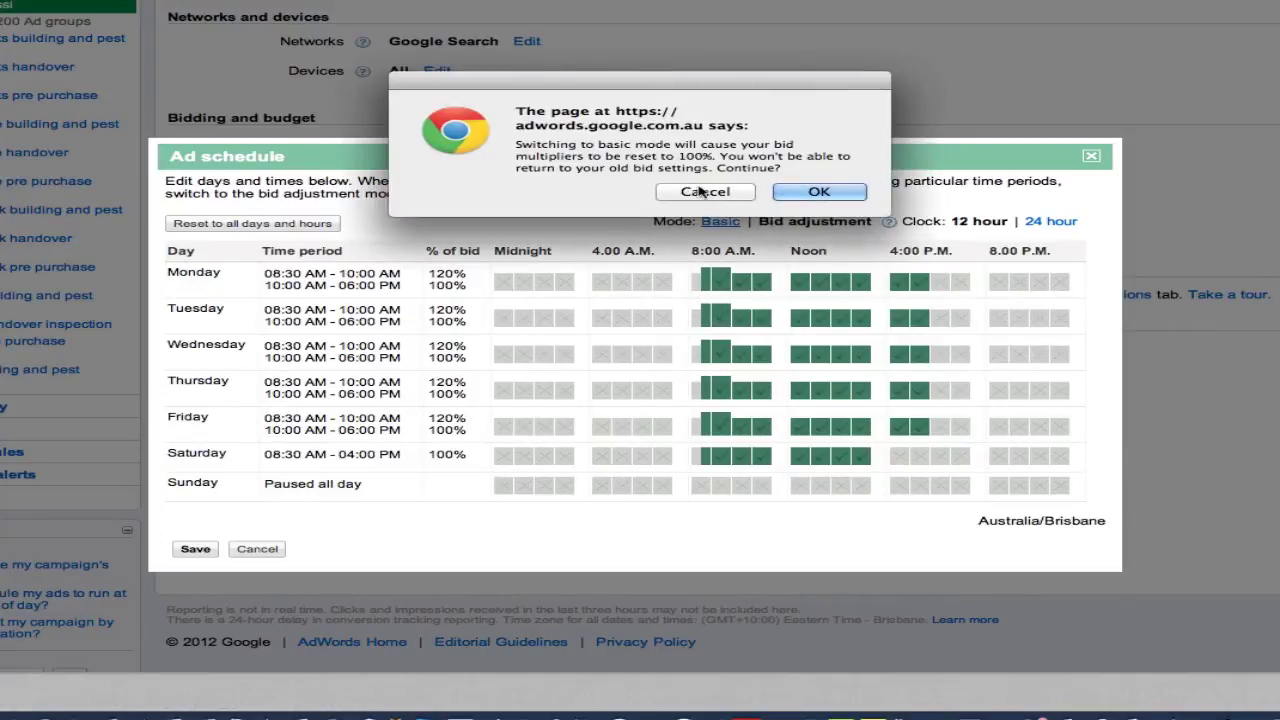
pyautogui.click(824, 188)
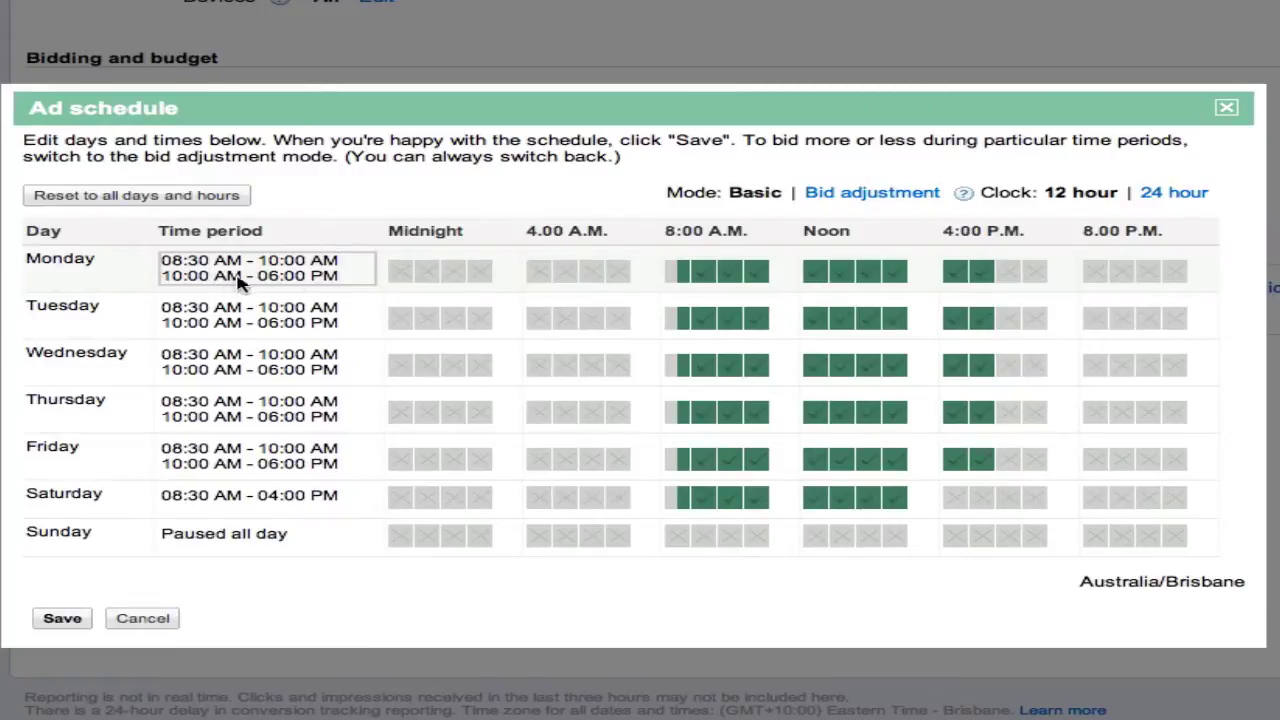
pyautogui.click(237, 264)
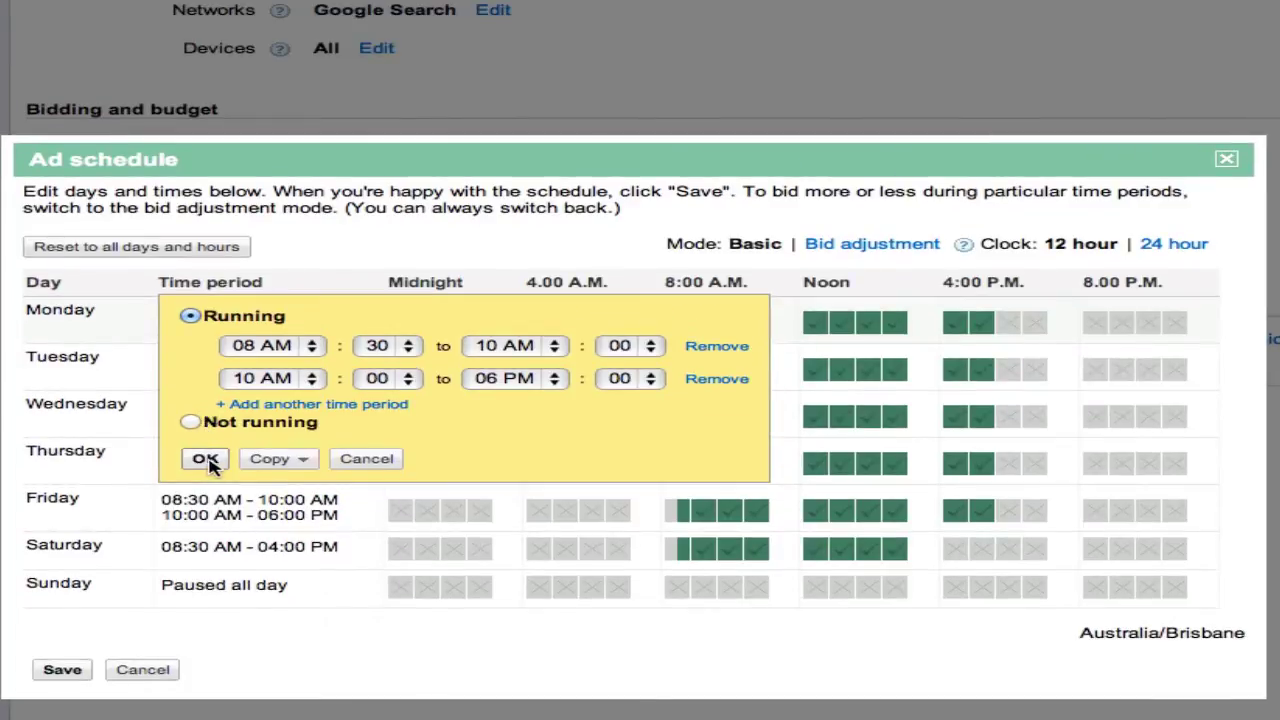
pyautogui.click(207, 462)
# Return to bid adjustment mode, set Monday's 08:30 AM to 10:00 AM period to 120%, copy it to weekdays and save the schedule.
pyautogui.click(870, 245)
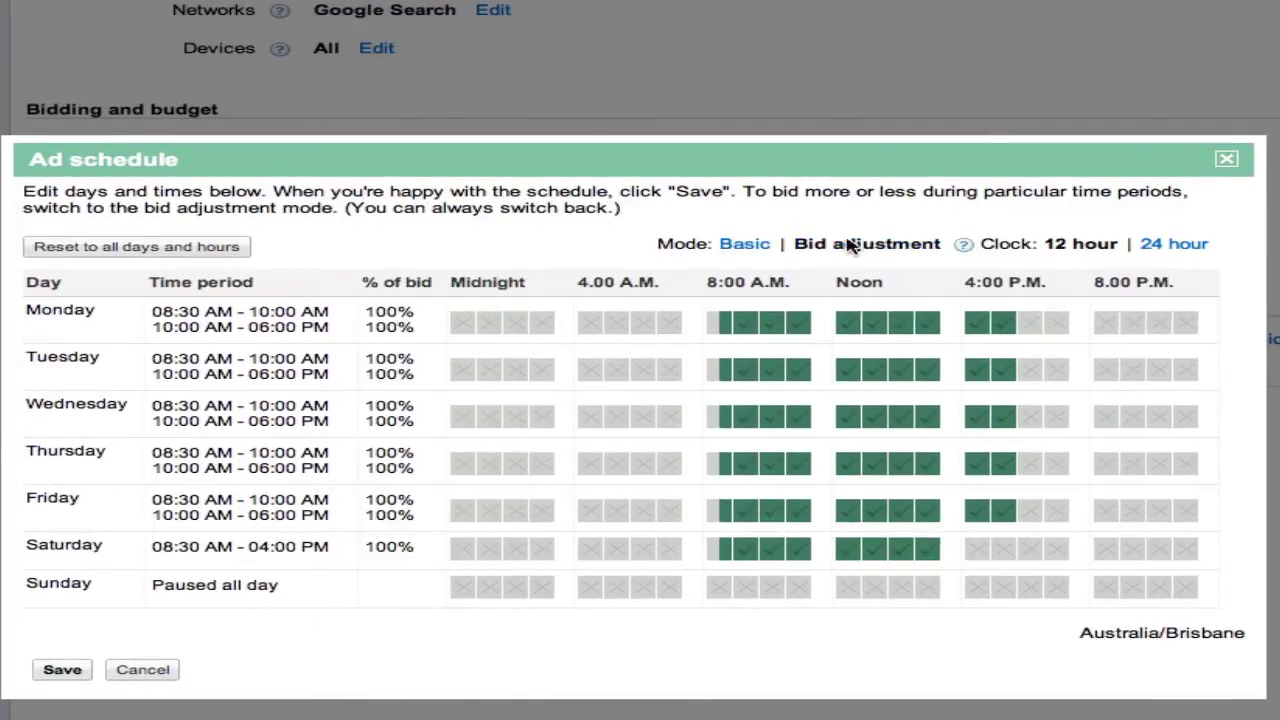
pyautogui.click(252, 320)
pyautogui.doubleClick(684, 348)
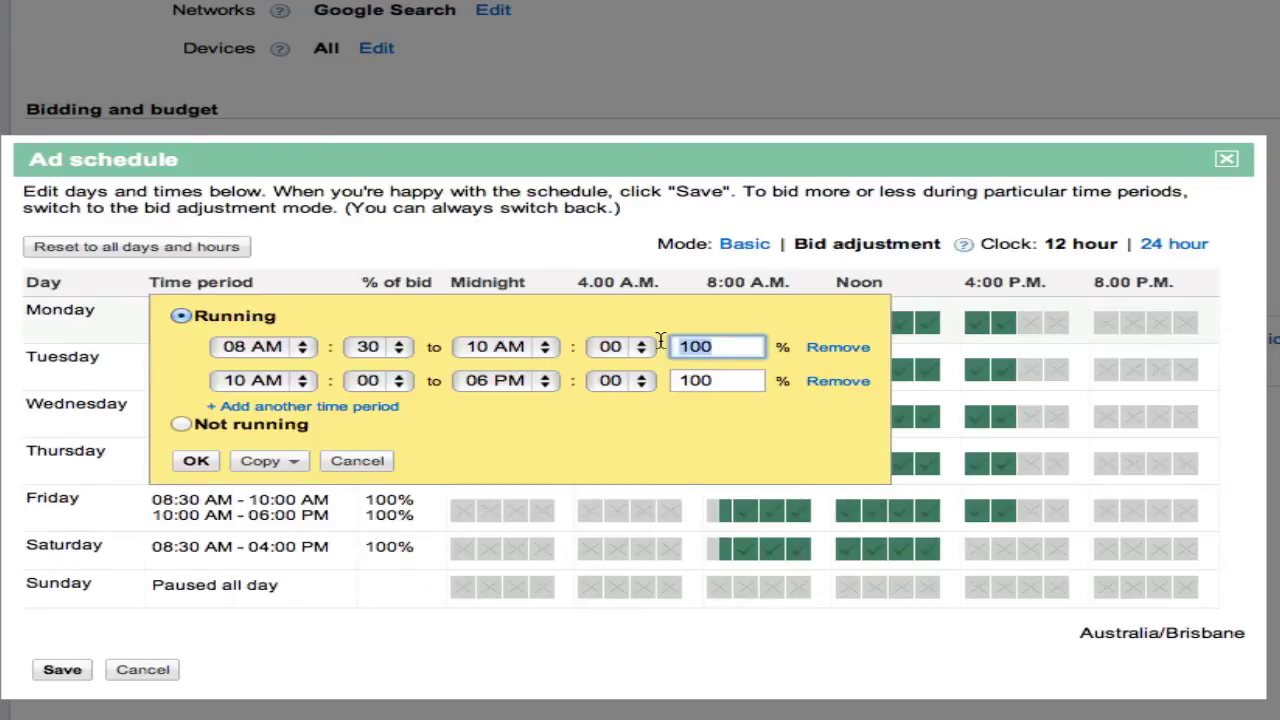
pyautogui.write('1')
pyautogui.click(265, 461)
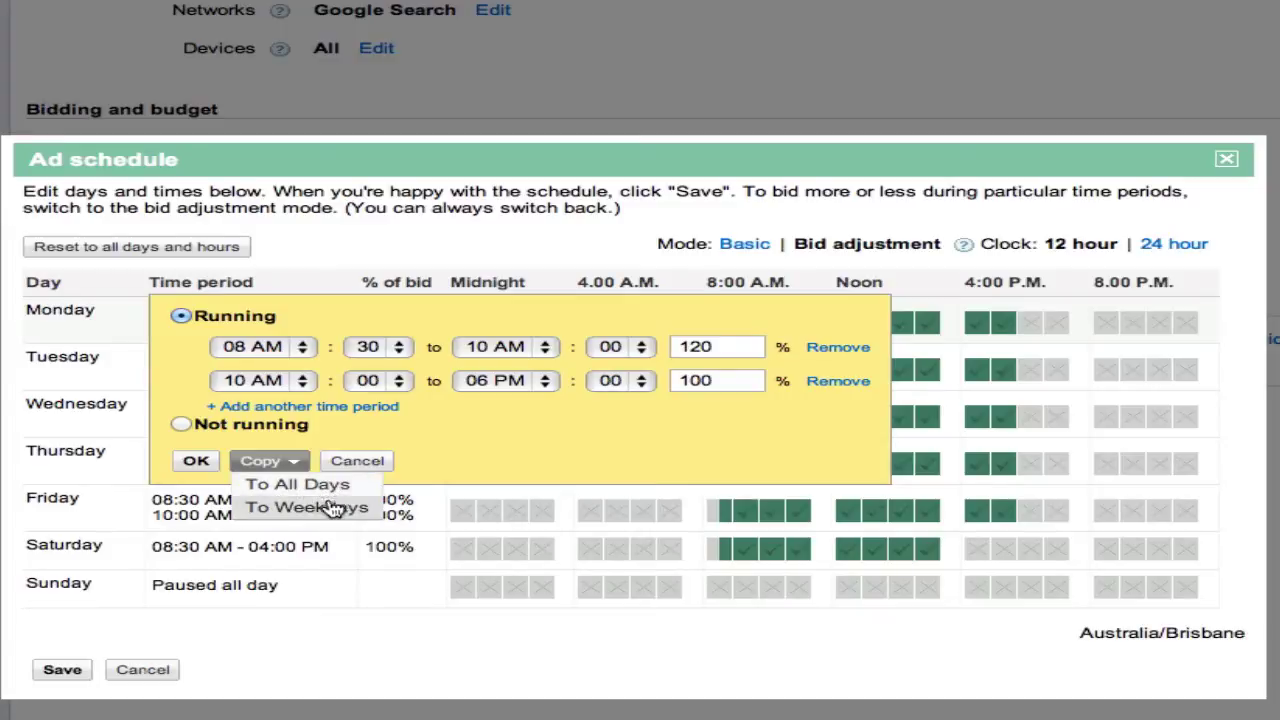
pyautogui.click(309, 508)
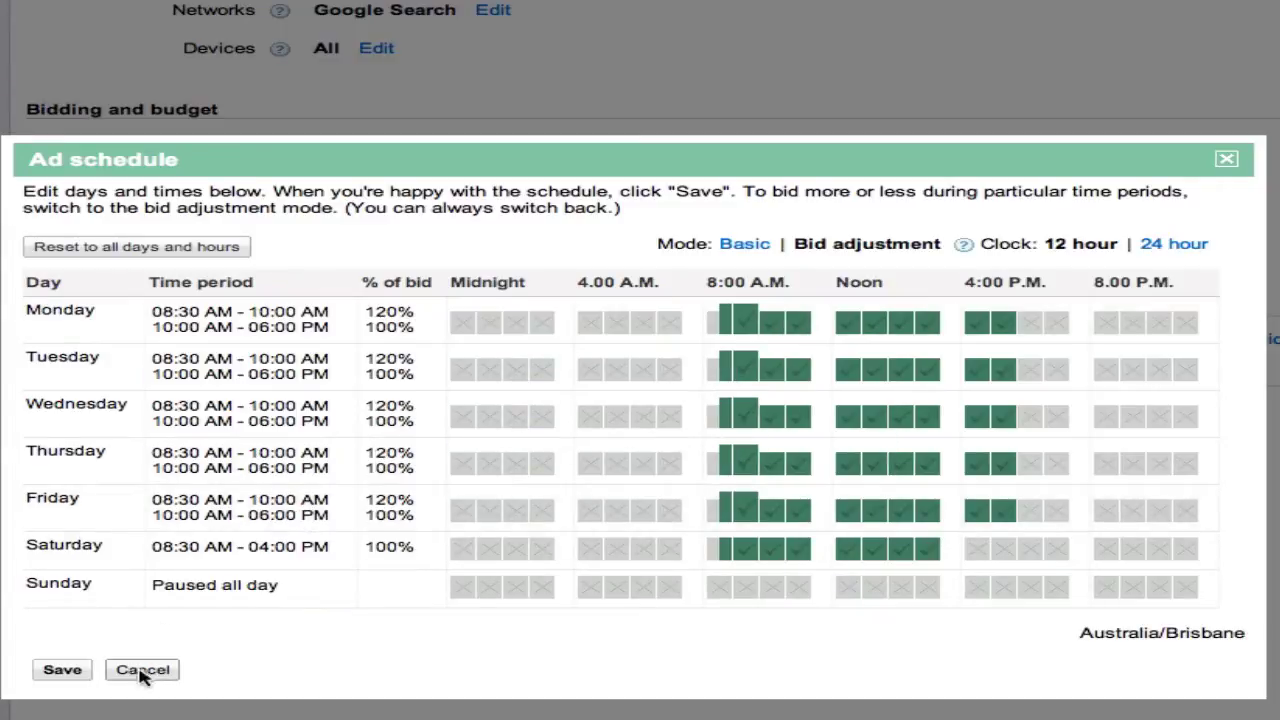
pyautogui.click(62, 671)
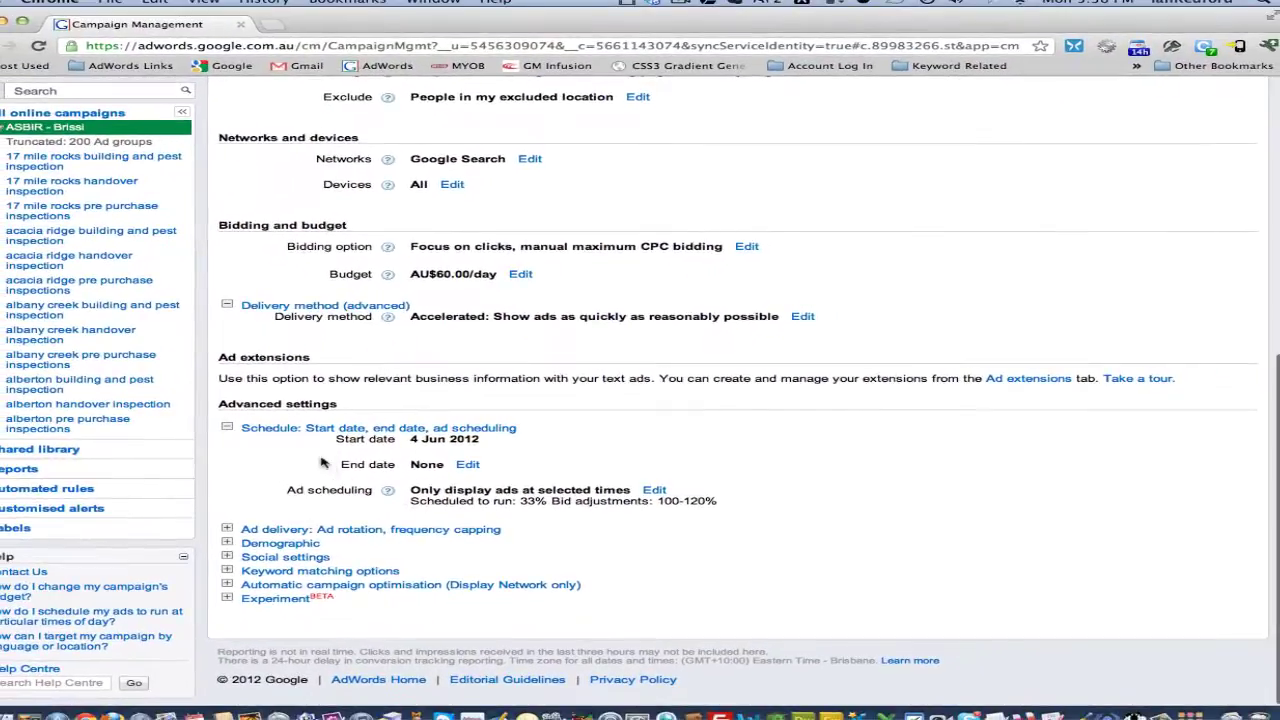
# Open the ASBIR - Sunni Coast campaign and review its settings.
pyautogui.scroll(2, 322, 463)
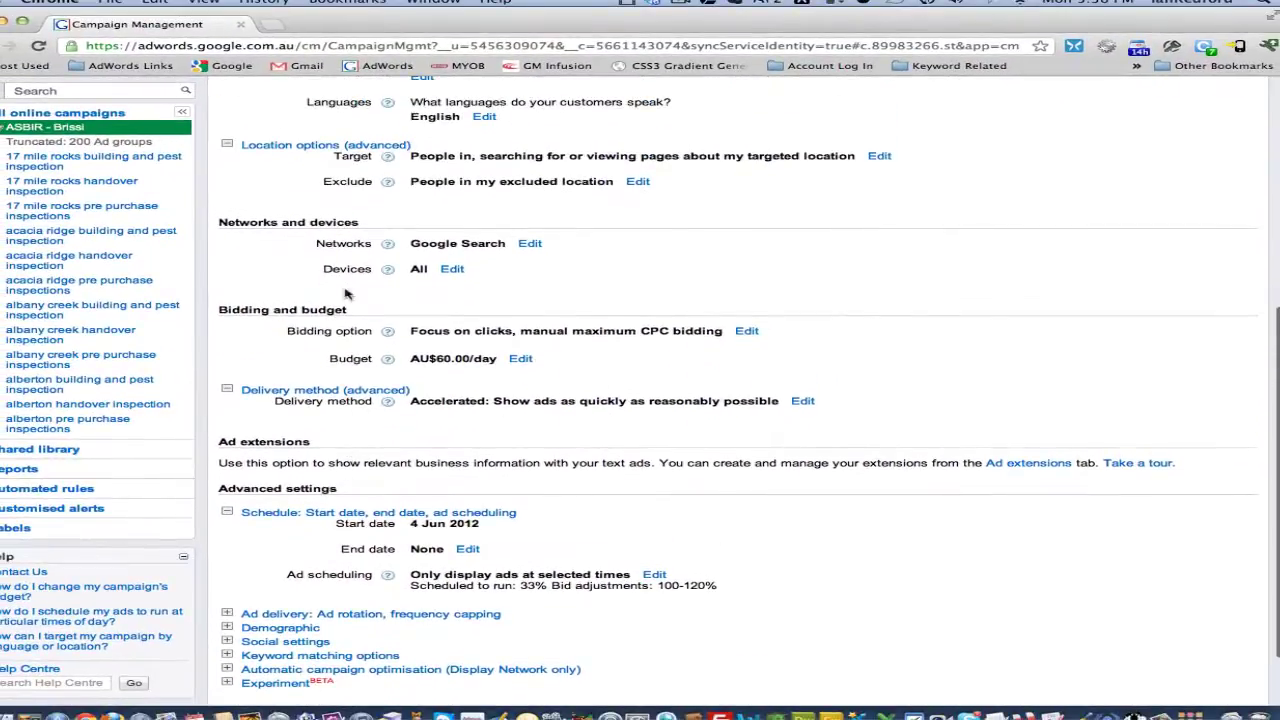
pyautogui.click(60, 146)
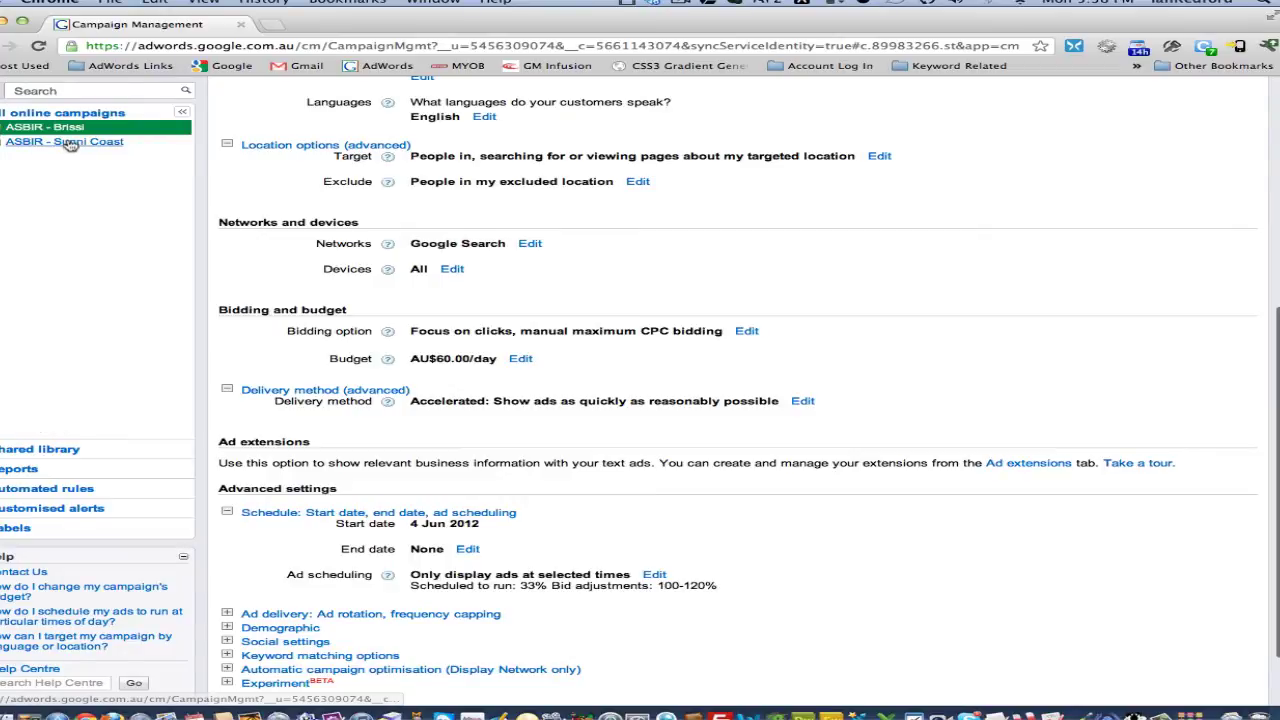
pyautogui.scroll(-3, 510, 580)
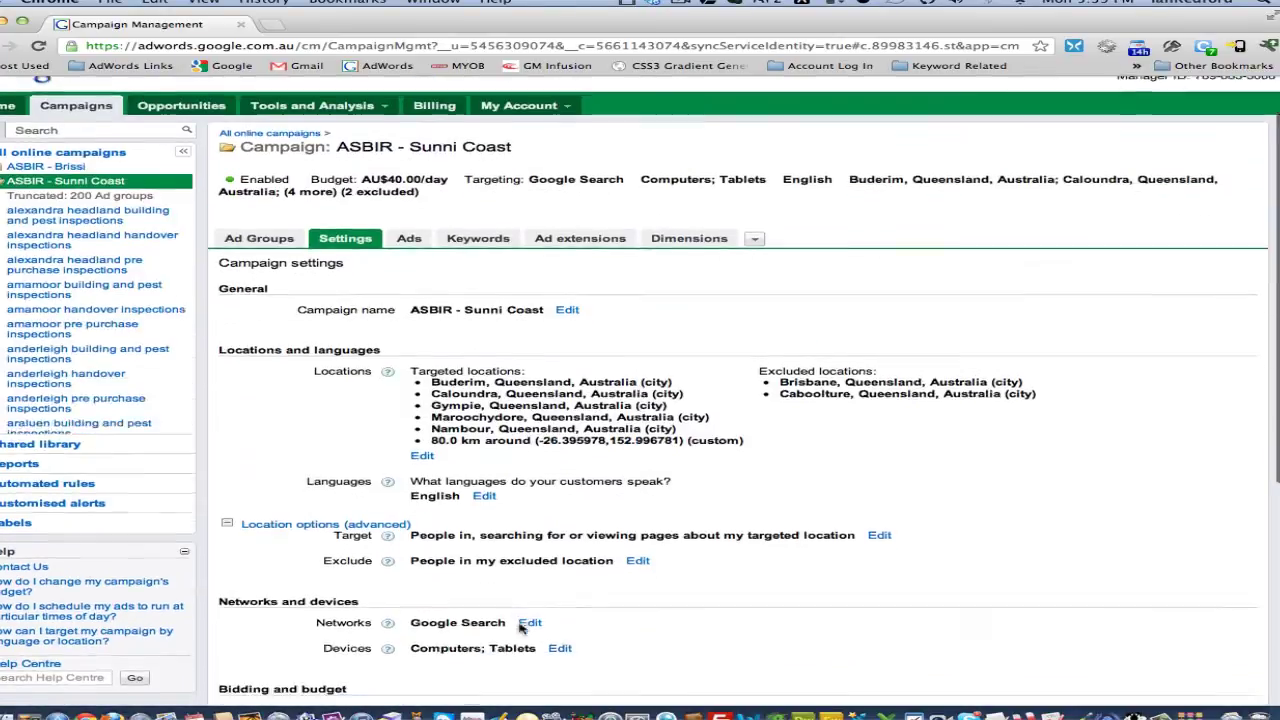
pyautogui.scroll(-4, 474, 519)
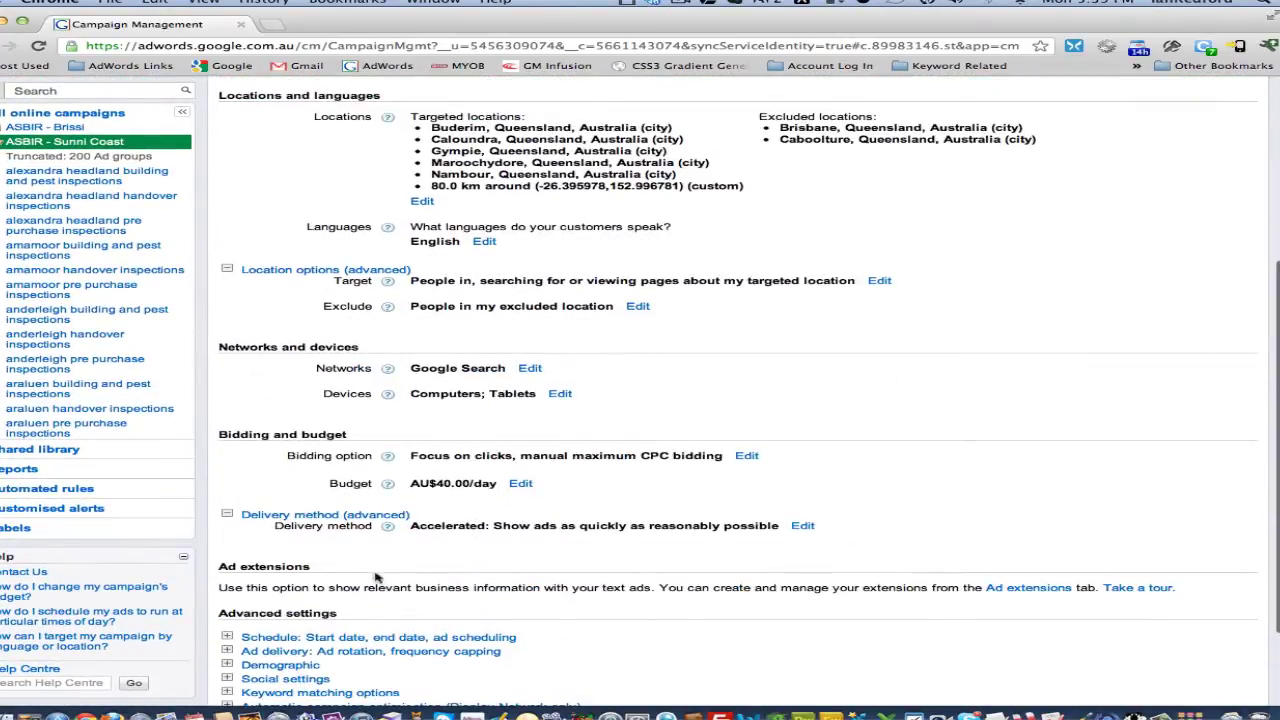
pyautogui.scroll(5, 385, 540)
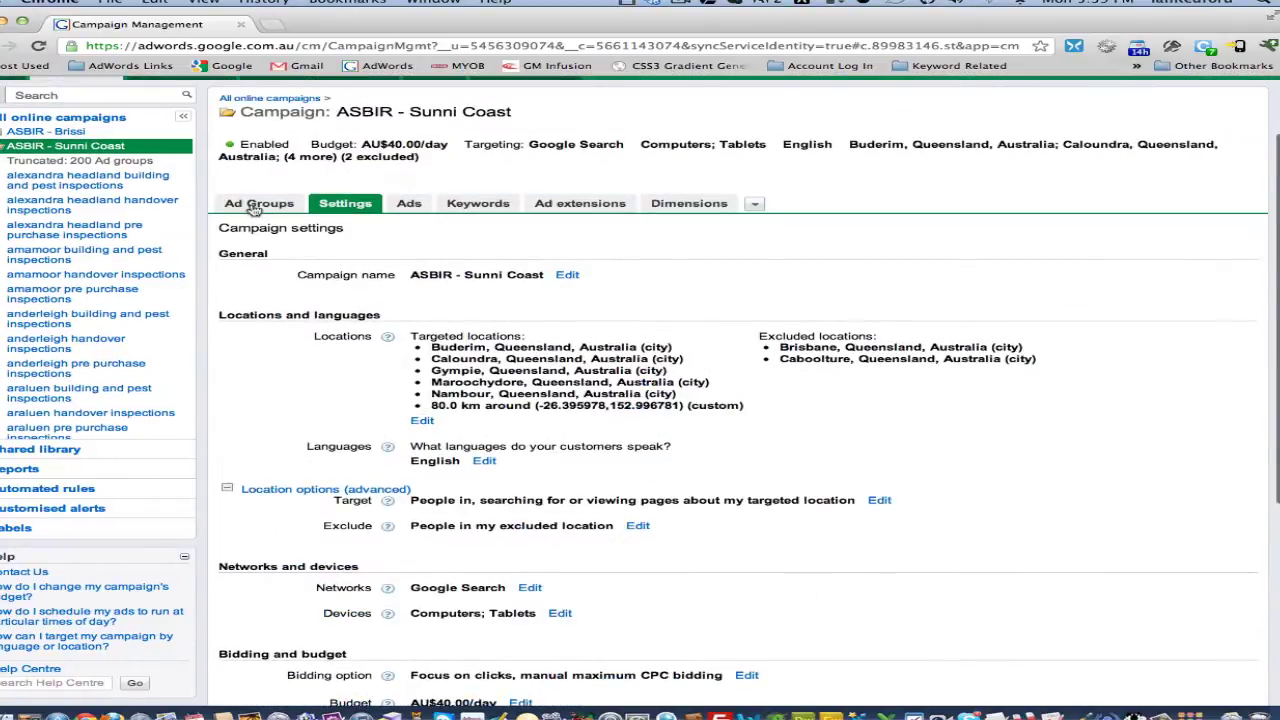
pyautogui.scroll(2, 350, 250)
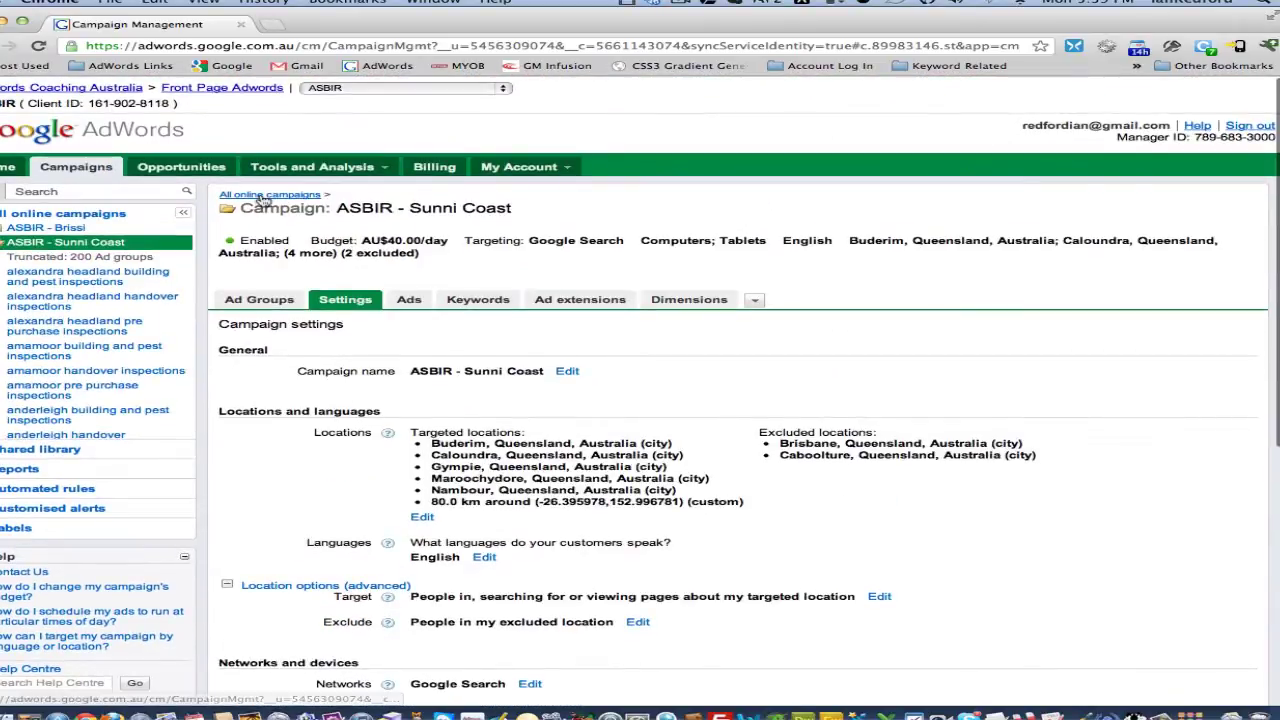
# In the settings for all online campaigns, edit both campaigns together and copy ASBIR - Brissi's ad scheduling down to ASBIR - Sunni Coast.
pyautogui.click(272, 195)
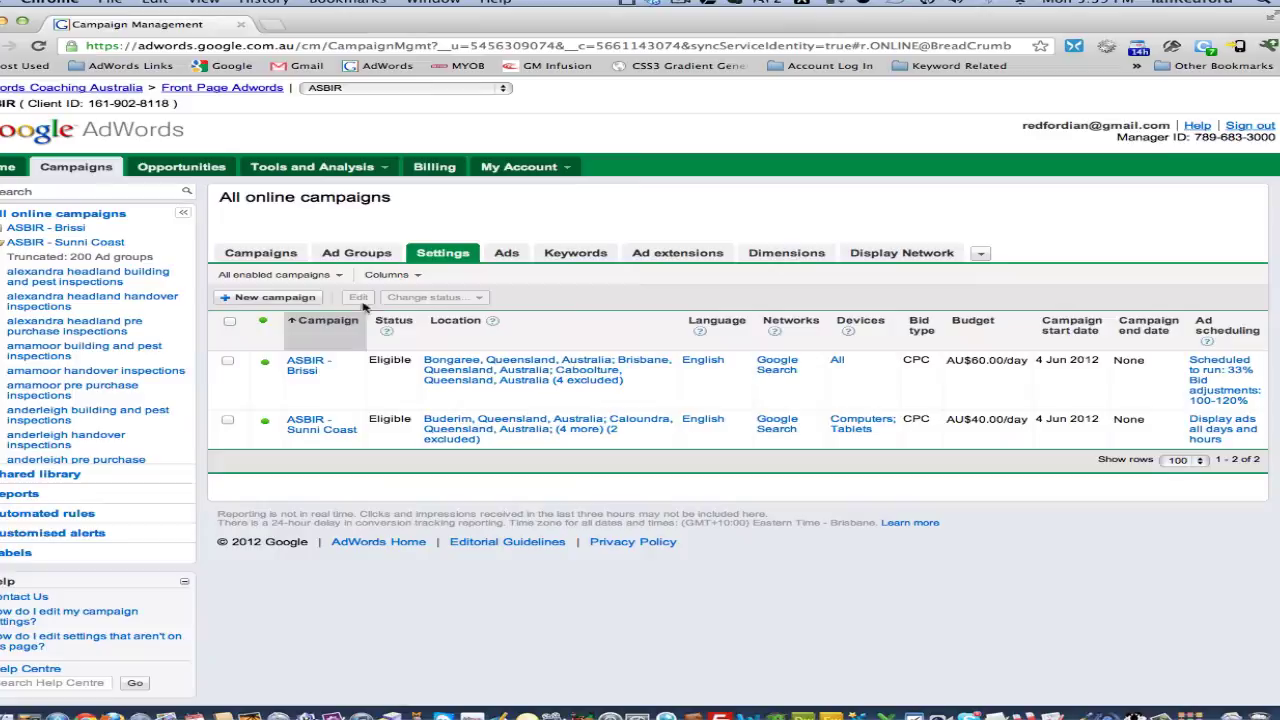
pyautogui.click(230, 321)
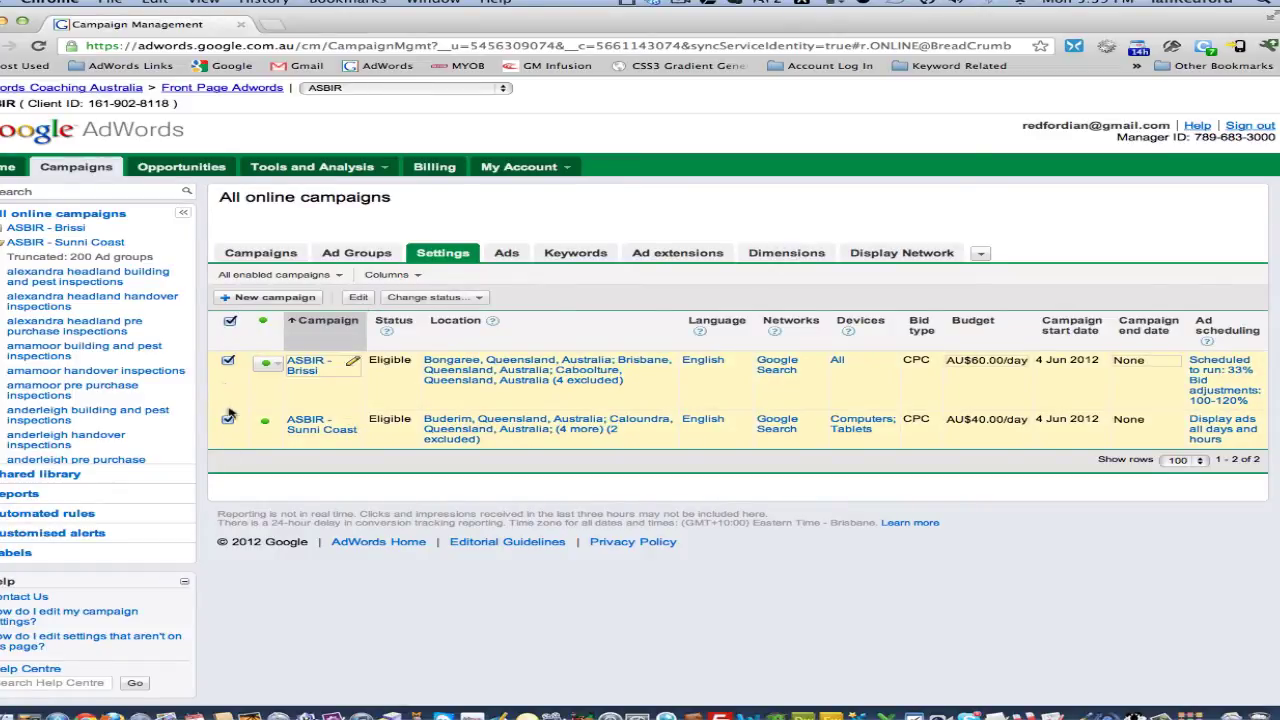
pyautogui.click(357, 297)
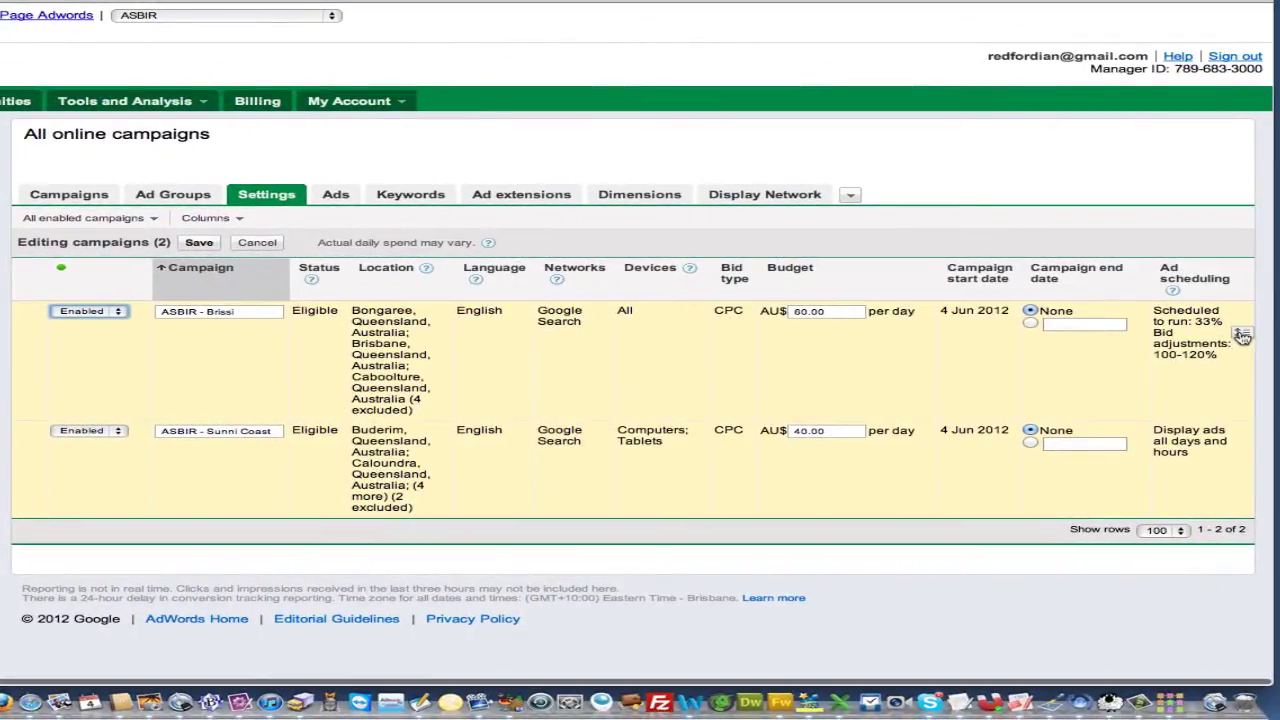
pyautogui.click(1242, 337)
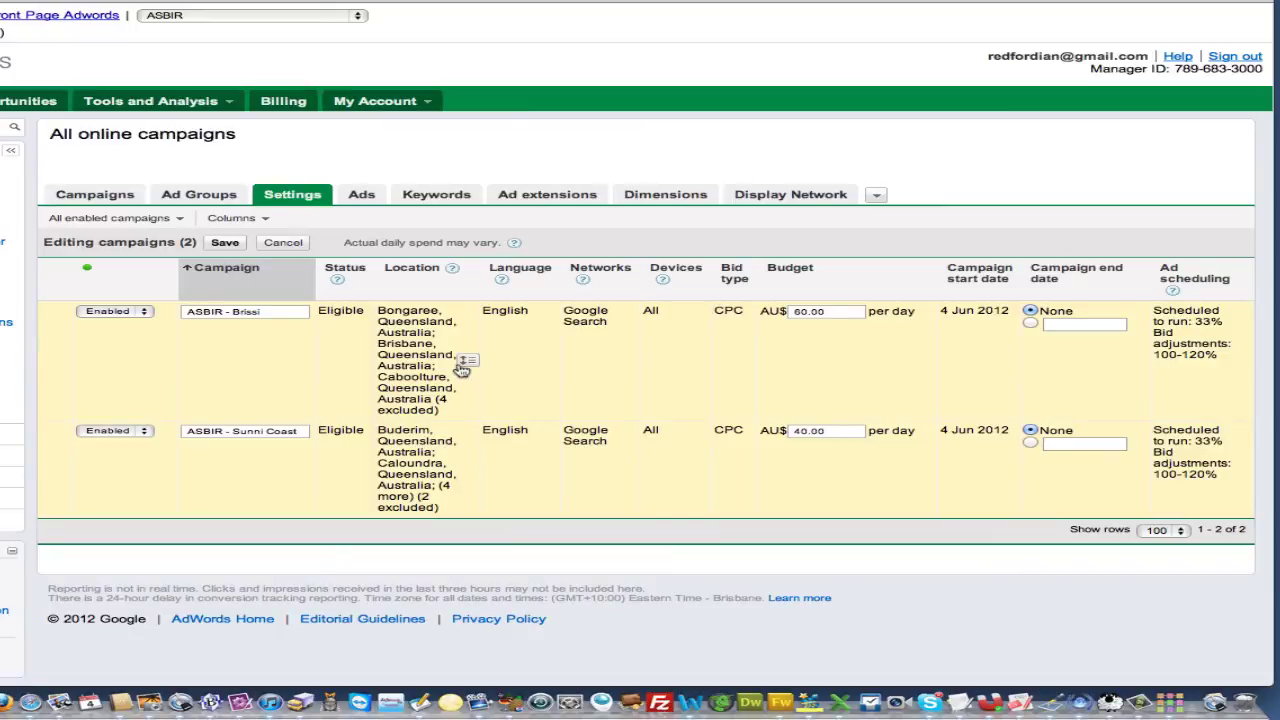
# Save the bulk edit of both campaigns with the copied ad scheduling.
pyautogui.click(225, 243)
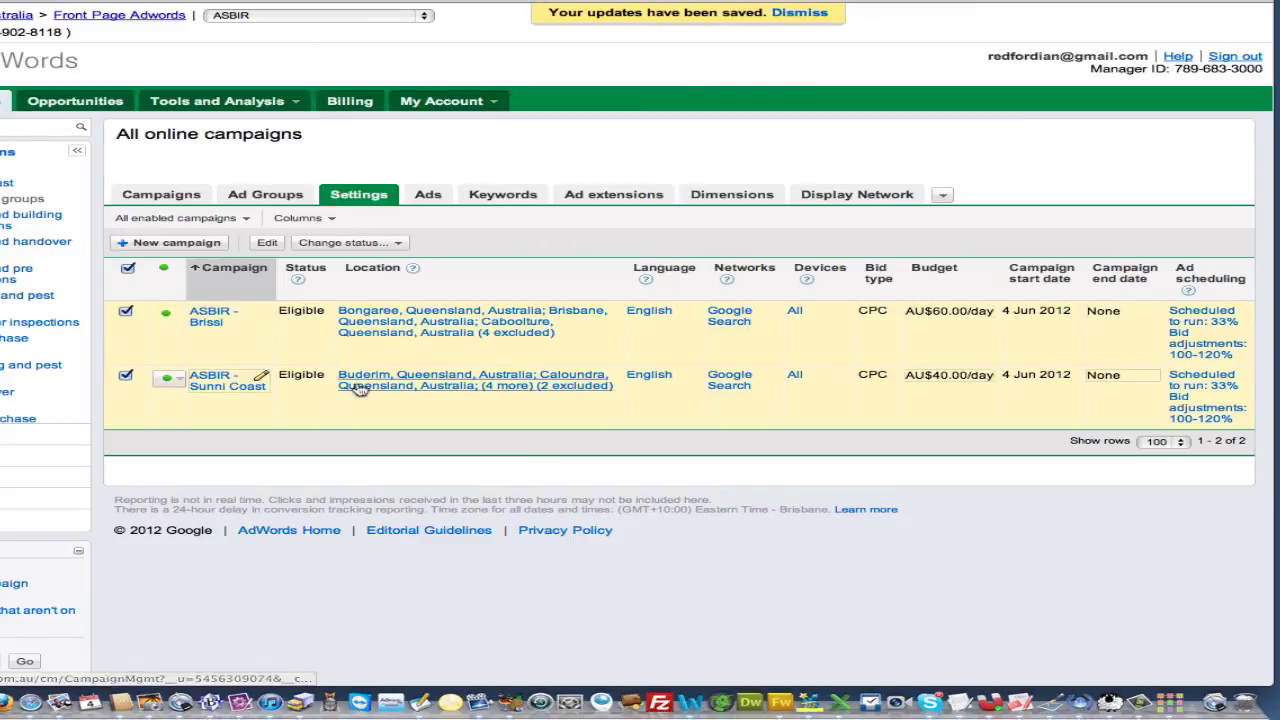
# Open ASBIR - Brissi and limit its devices to desktop and laptop computers and tablets with full browsers, excluding mobile devices, and save.
pyautogui.click(205, 321)
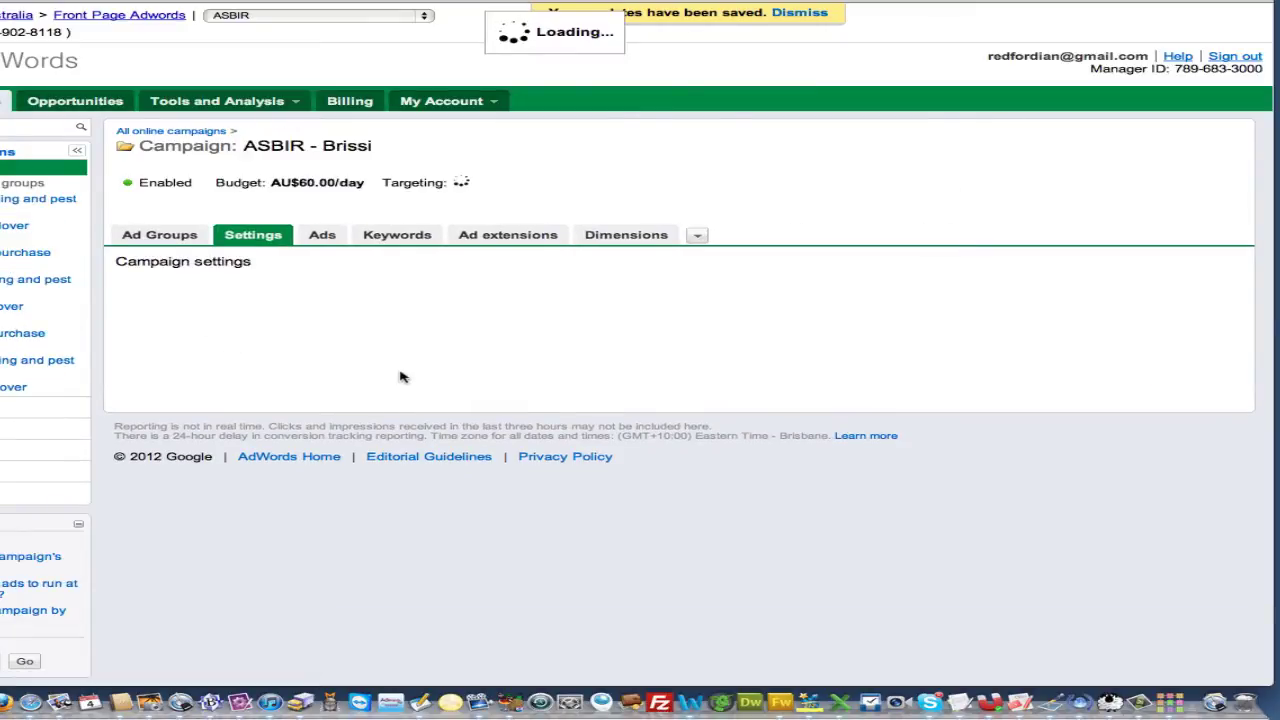
pyautogui.scroll(-4, 384, 420)
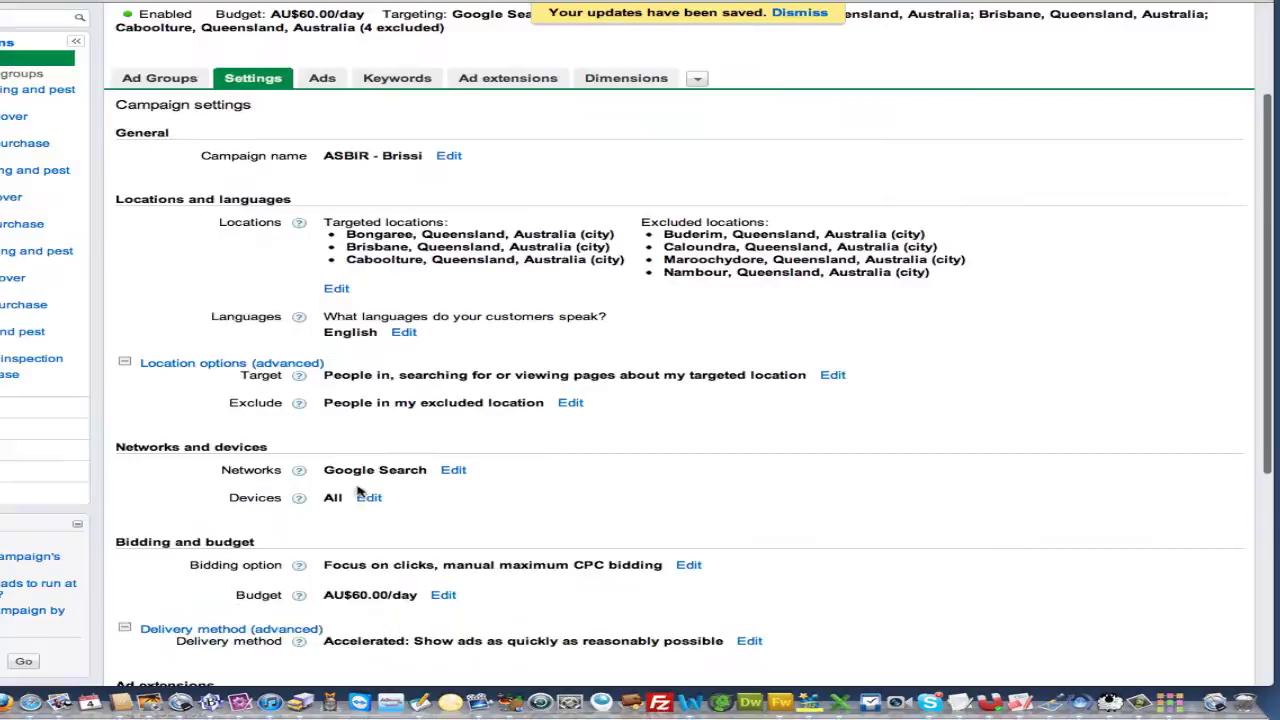
pyautogui.scroll(-2, 332, 441)
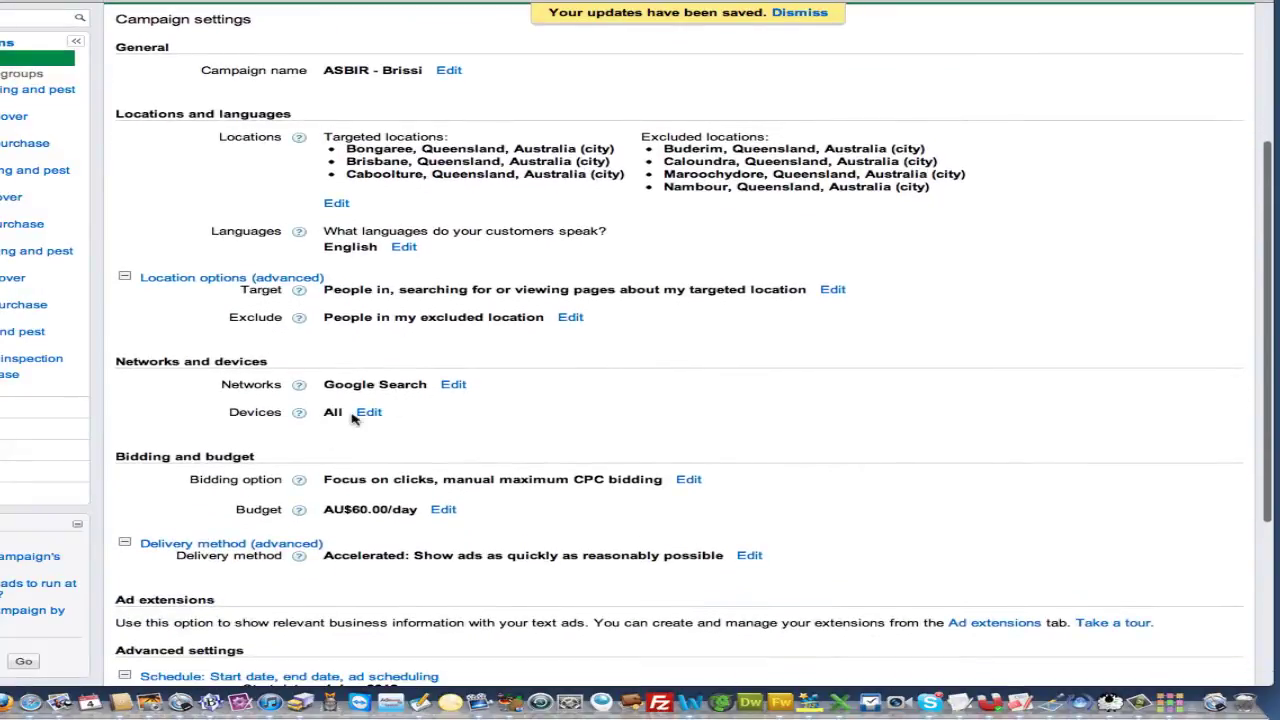
pyautogui.click(369, 412)
pyautogui.click(336, 431)
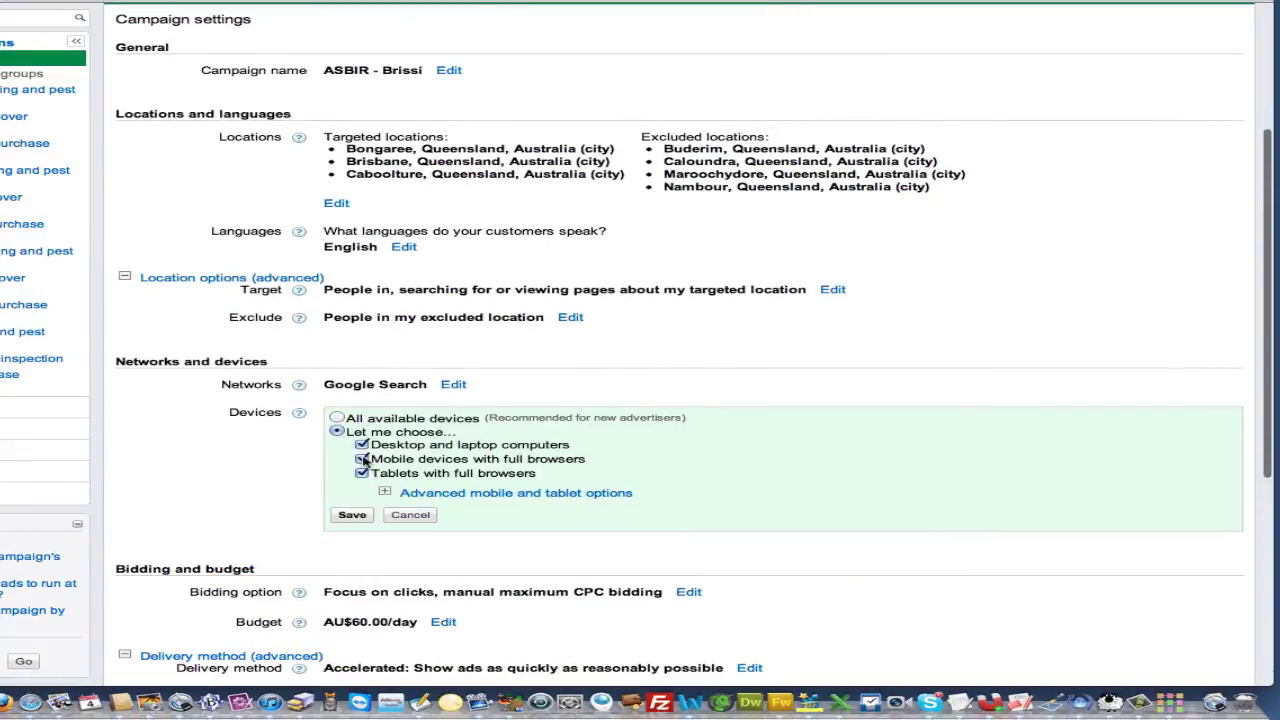
pyautogui.click(362, 459)
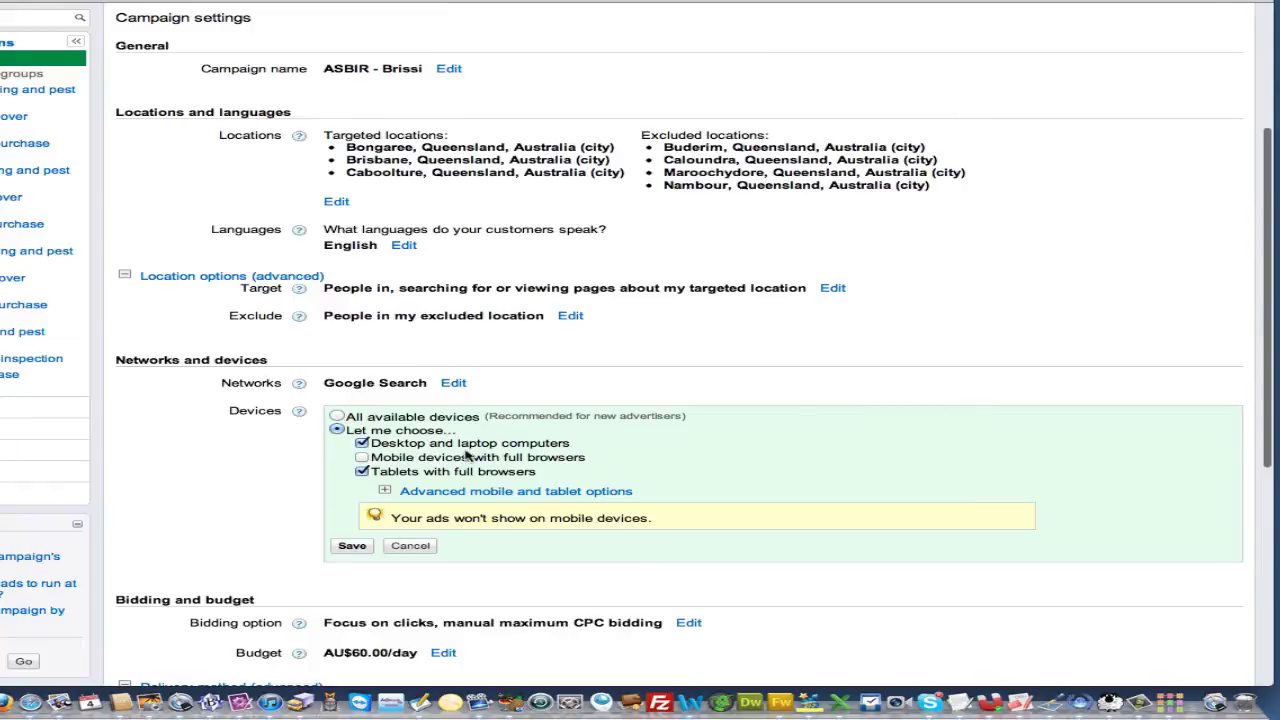
pyautogui.scroll(-1, 466, 455)
pyautogui.click(352, 508)
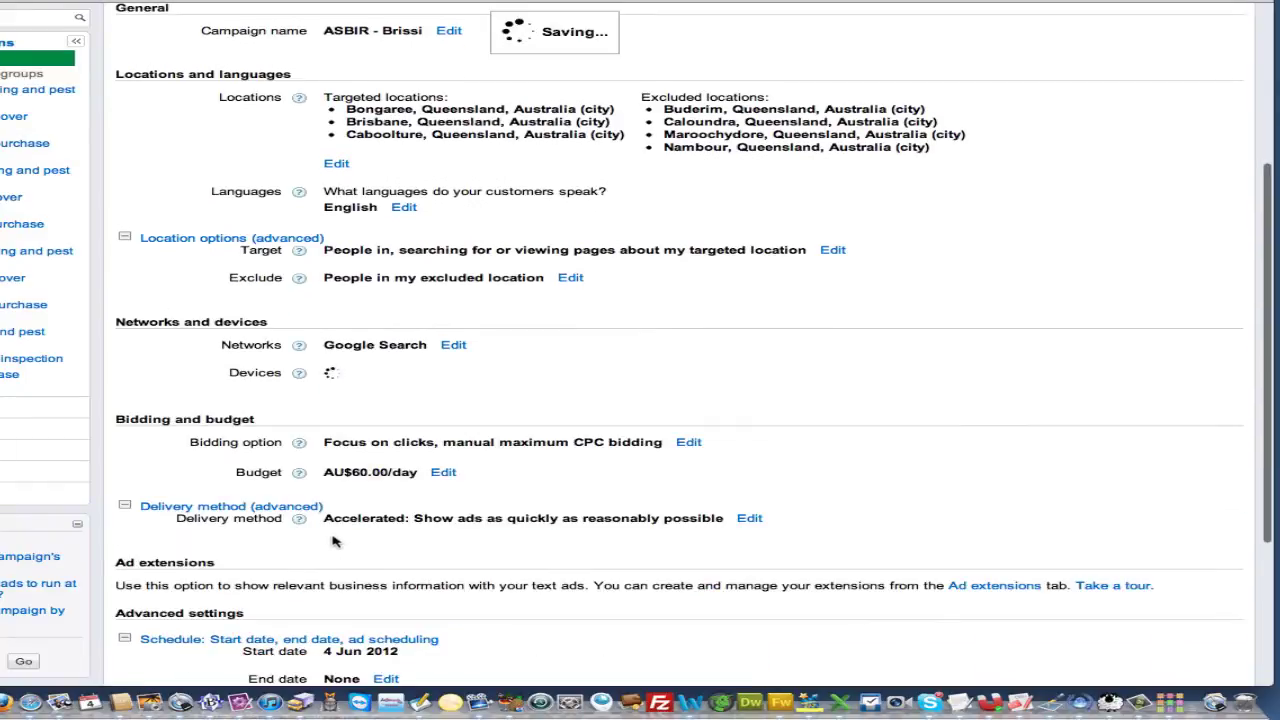
# In the settings for all online campaigns, edit both campaigns together, copy ASBIR - Brissi's devices to ASBIR - Sunni Coast, and save.
pyautogui.scroll(5, 397, 362)
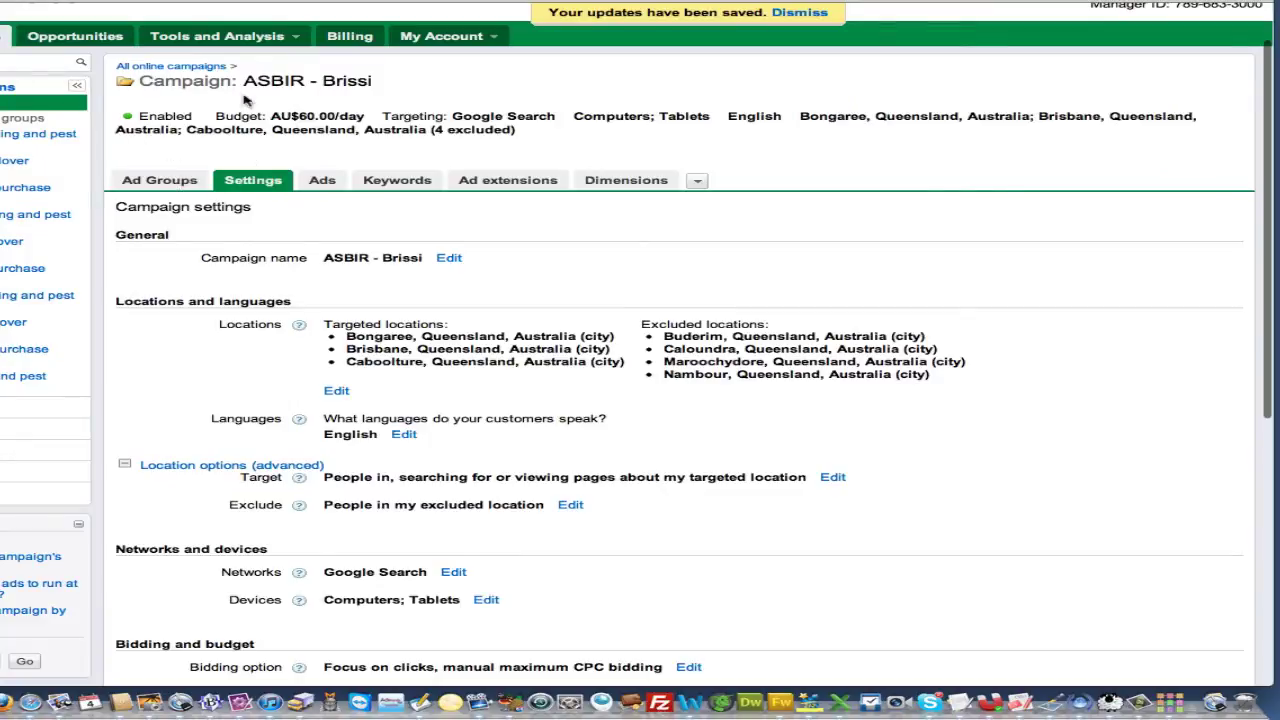
pyautogui.click(170, 66)
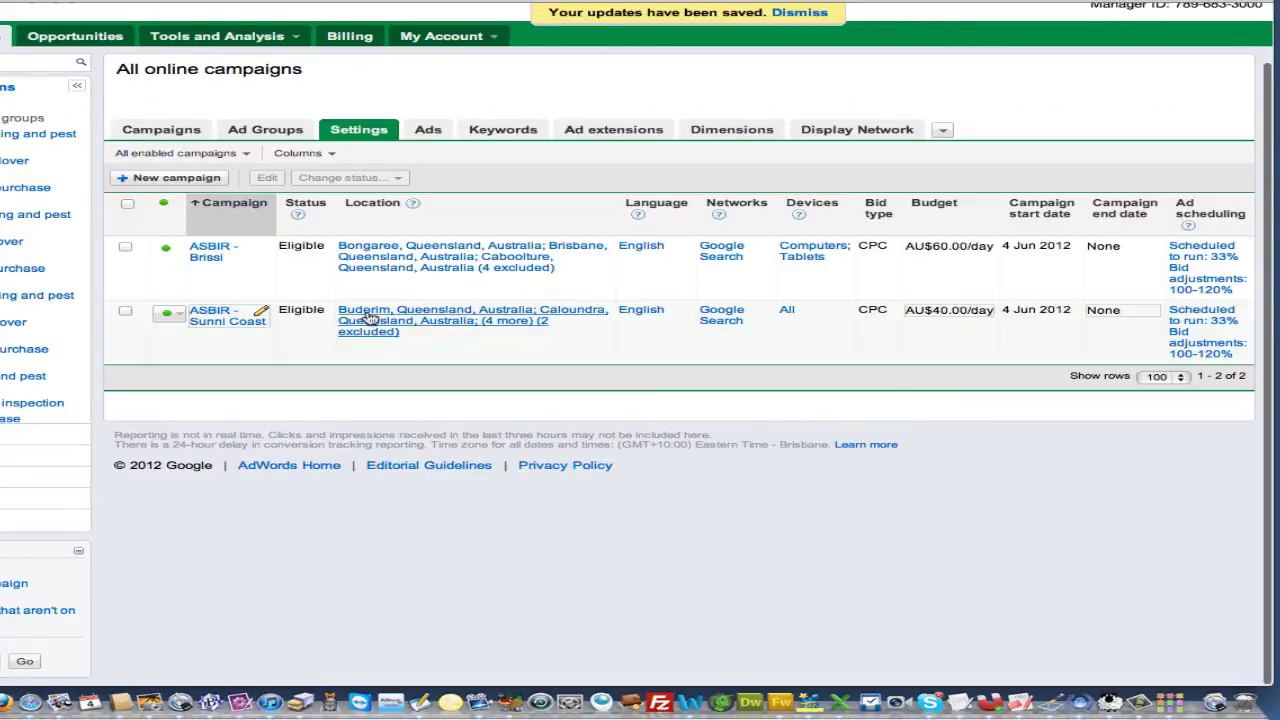
pyautogui.click(127, 203)
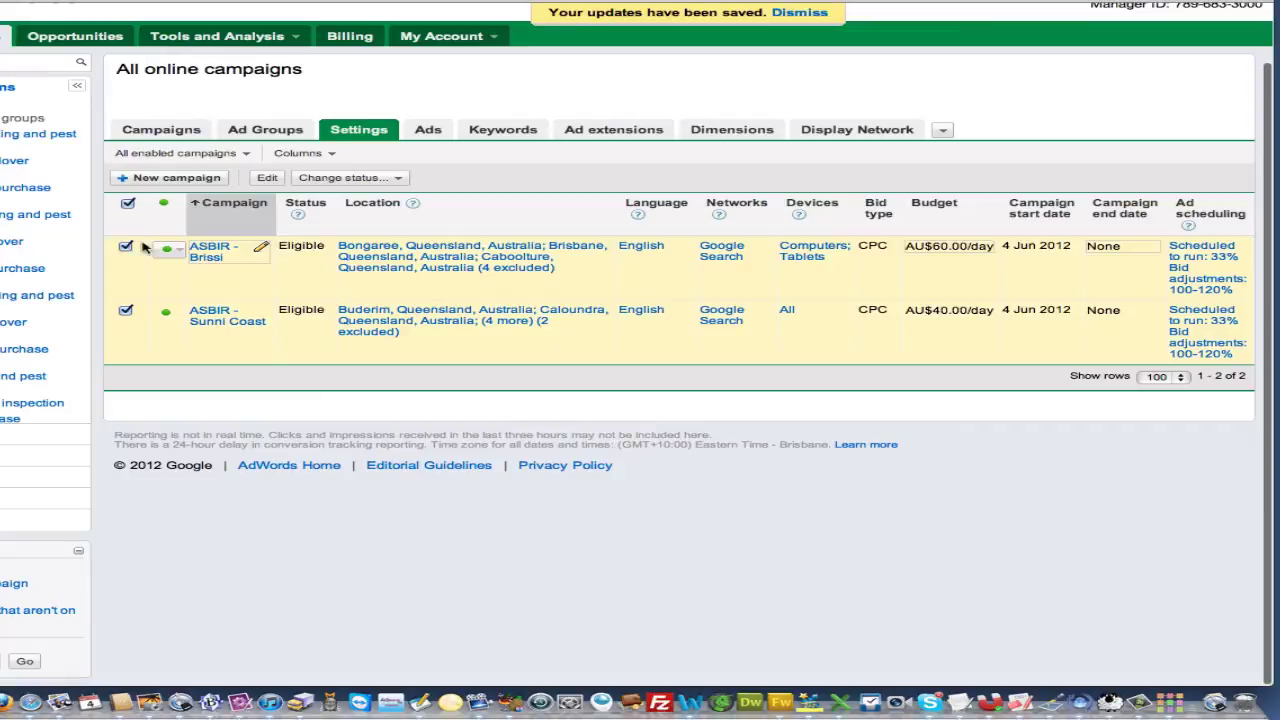
pyautogui.click(267, 177)
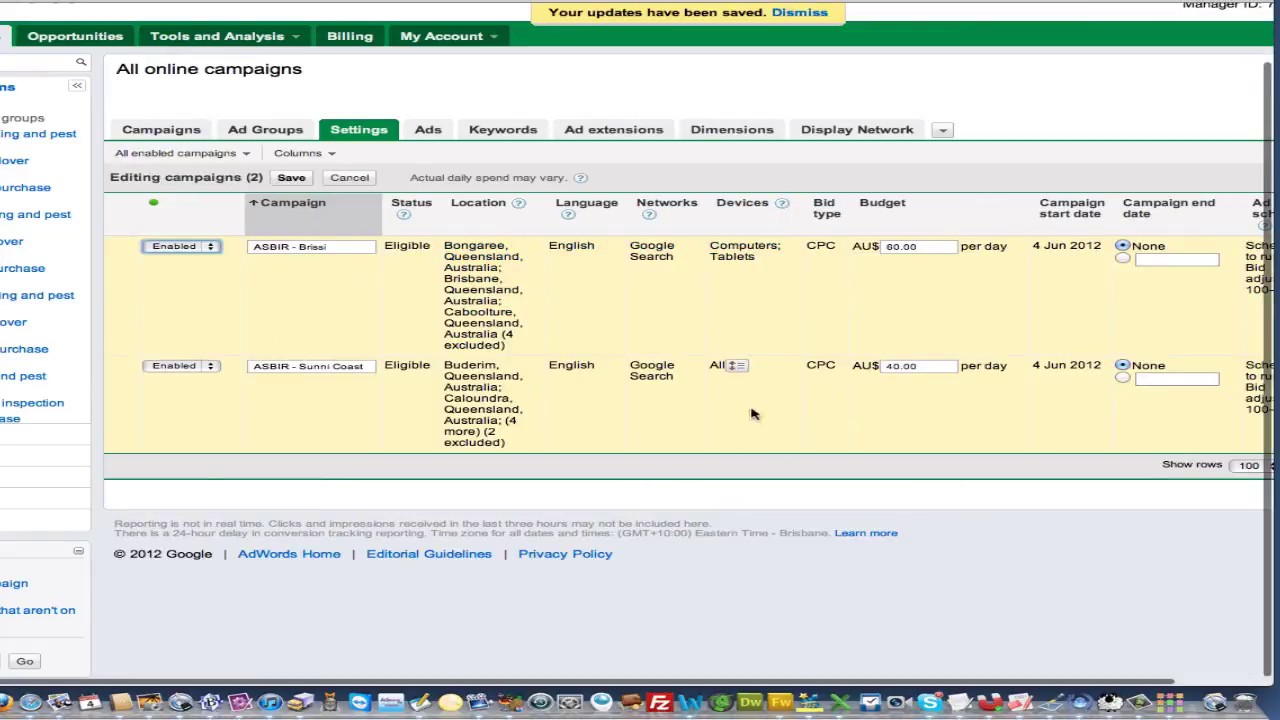
pyautogui.click(791, 251)
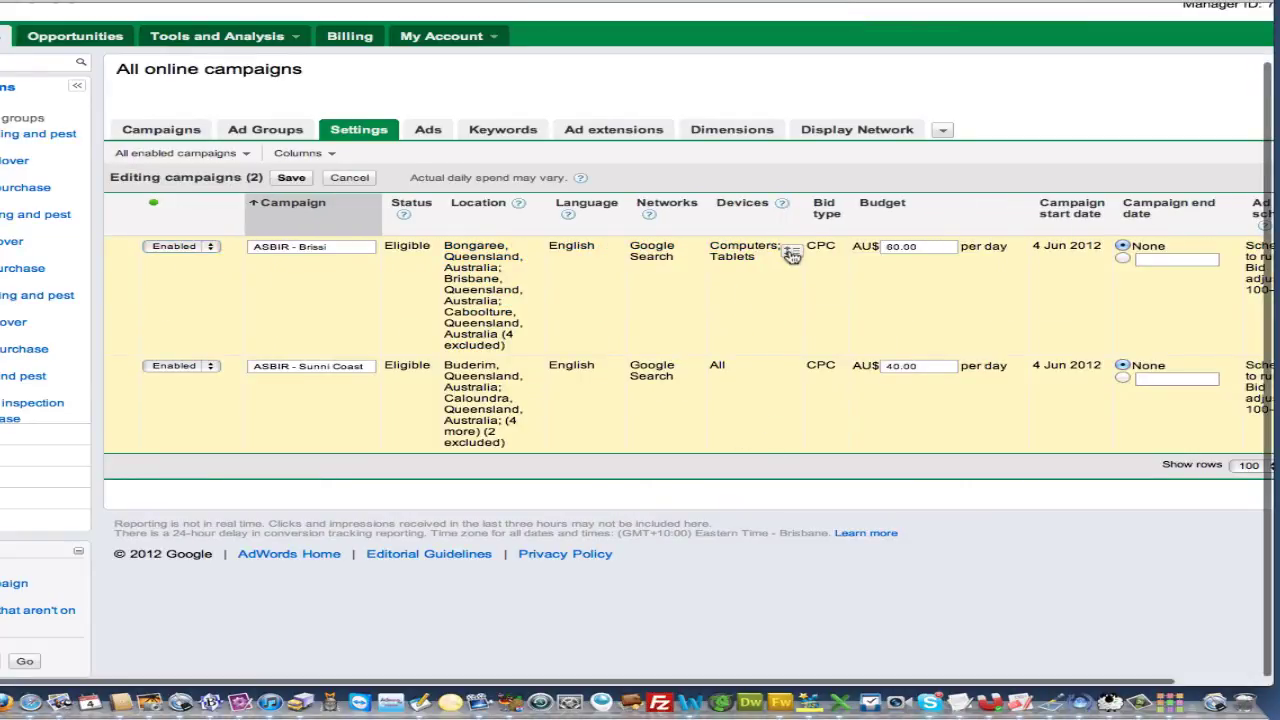
pyautogui.click(291, 177)
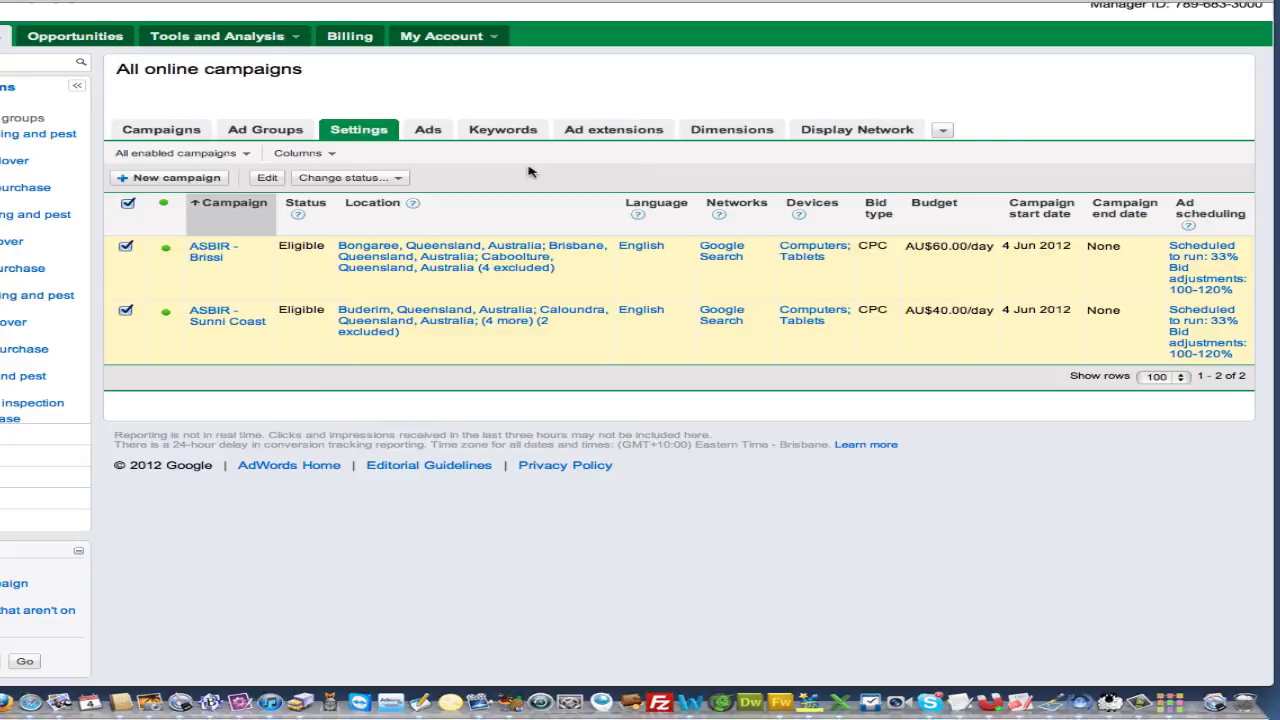
# Open the Dimensions report for all online campaigns and set its date range to the last 30 days.
pyautogui.scroll(2, 505, 112)
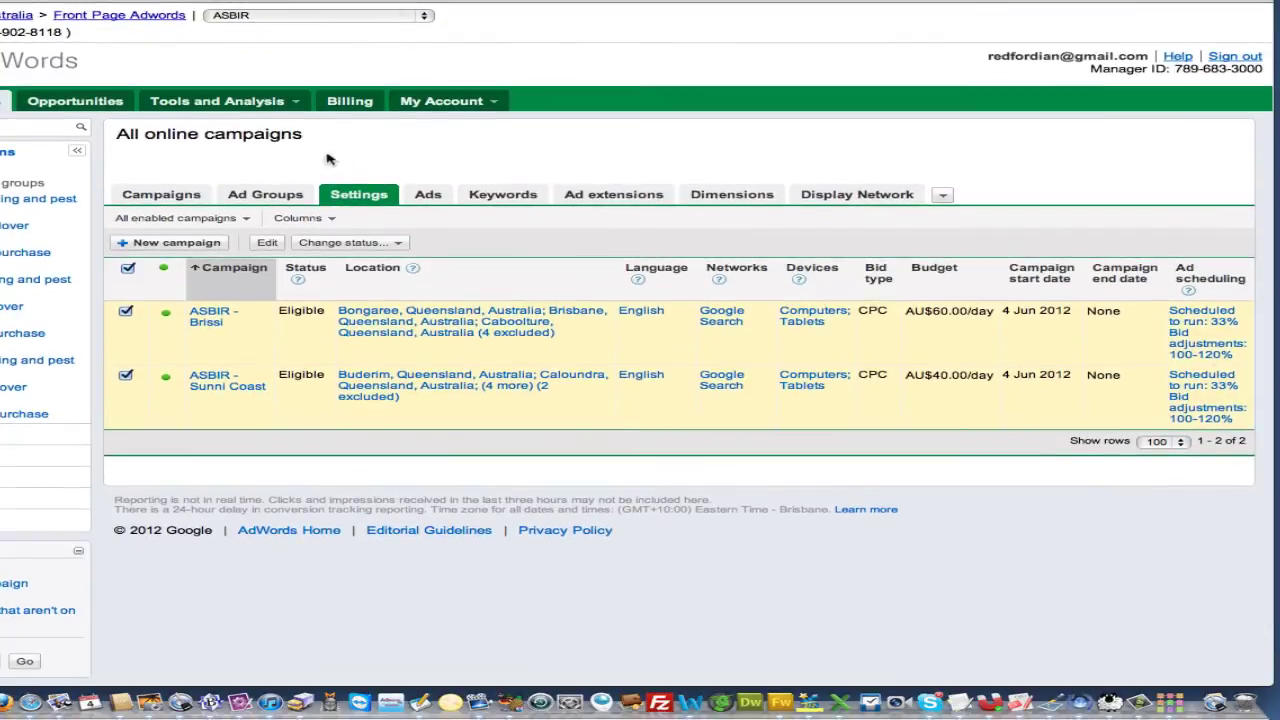
pyautogui.click(729, 201)
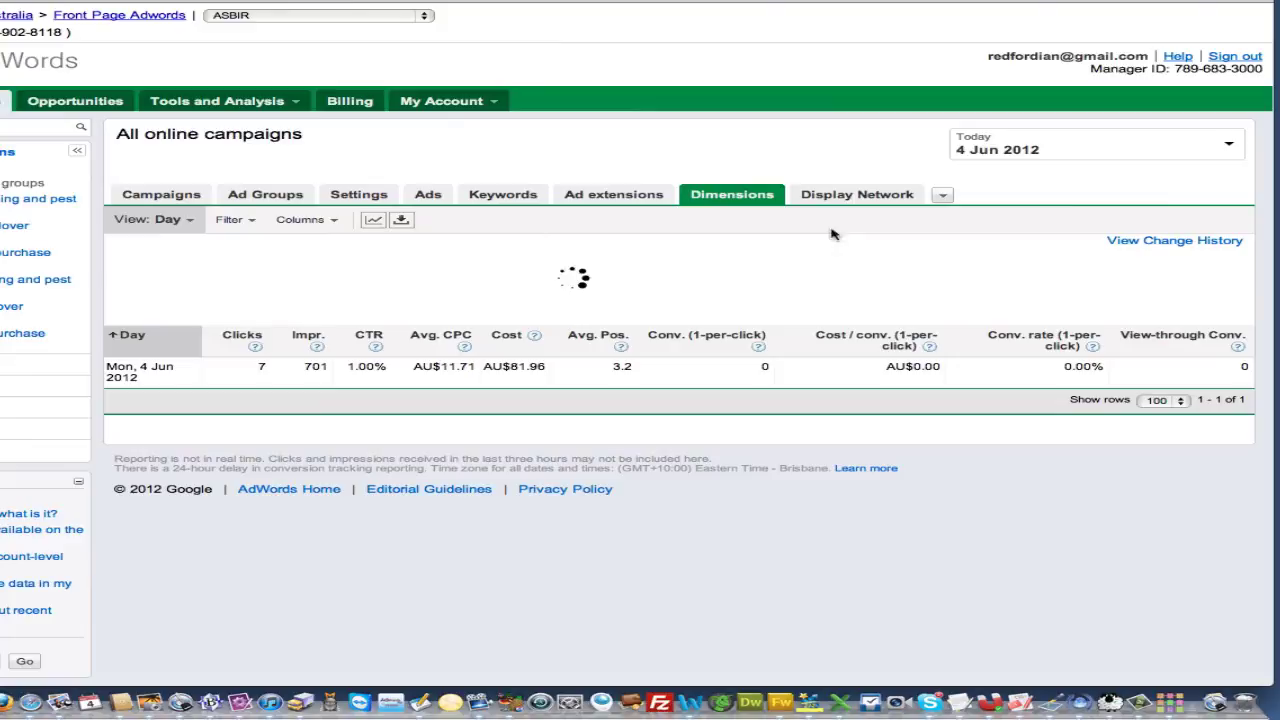
pyautogui.click(1212, 150)
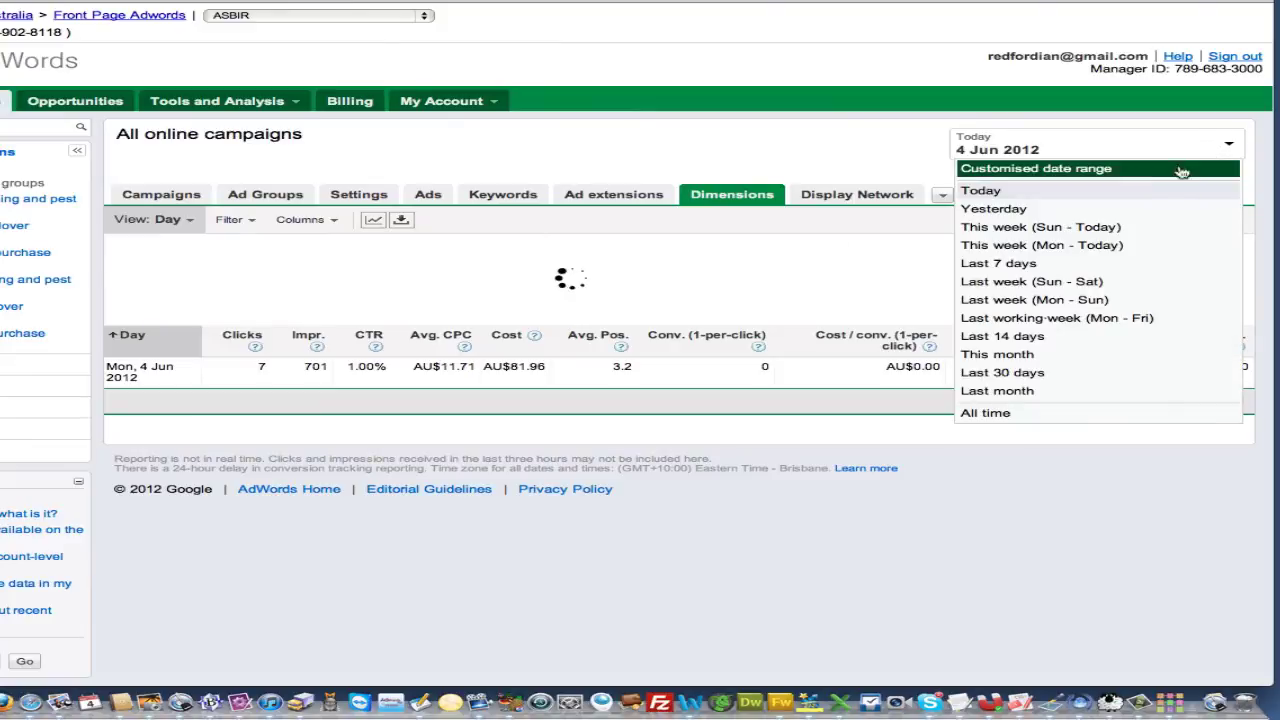
pyautogui.click(1014, 372)
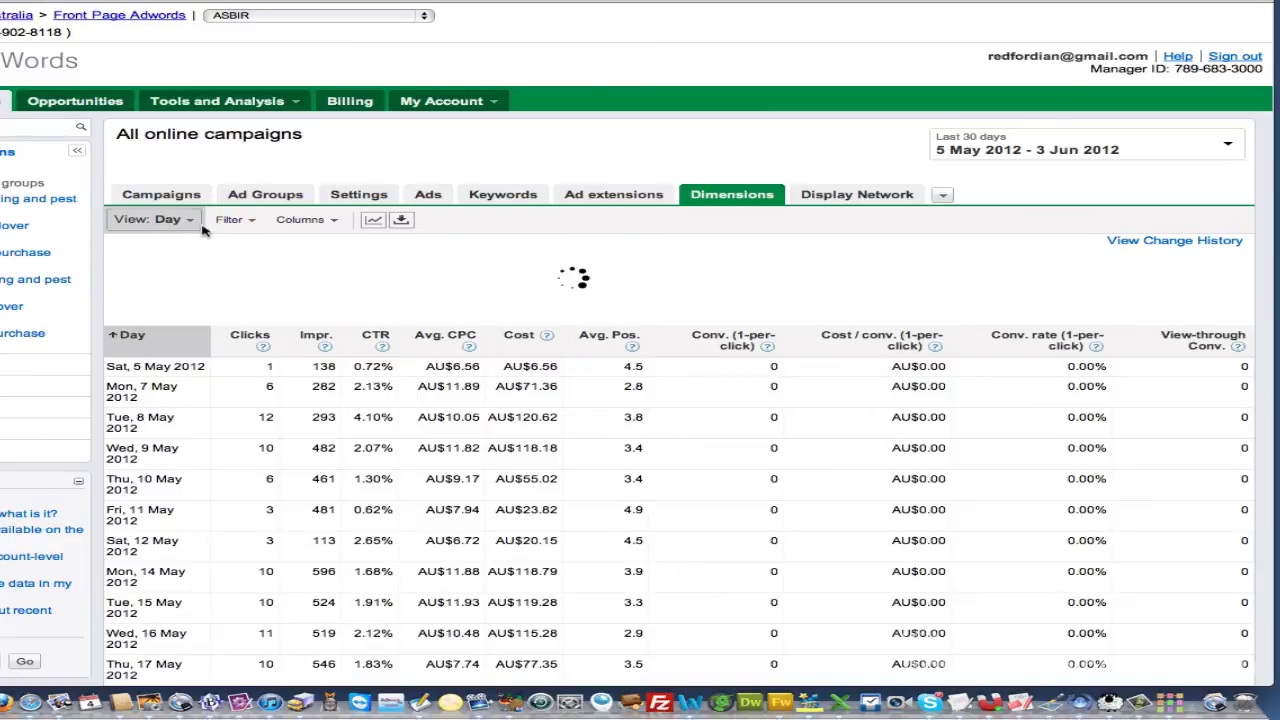
# Break the Dimensions report down by hour of day and sort it by clicks in descending order.
pyautogui.click(189, 220)
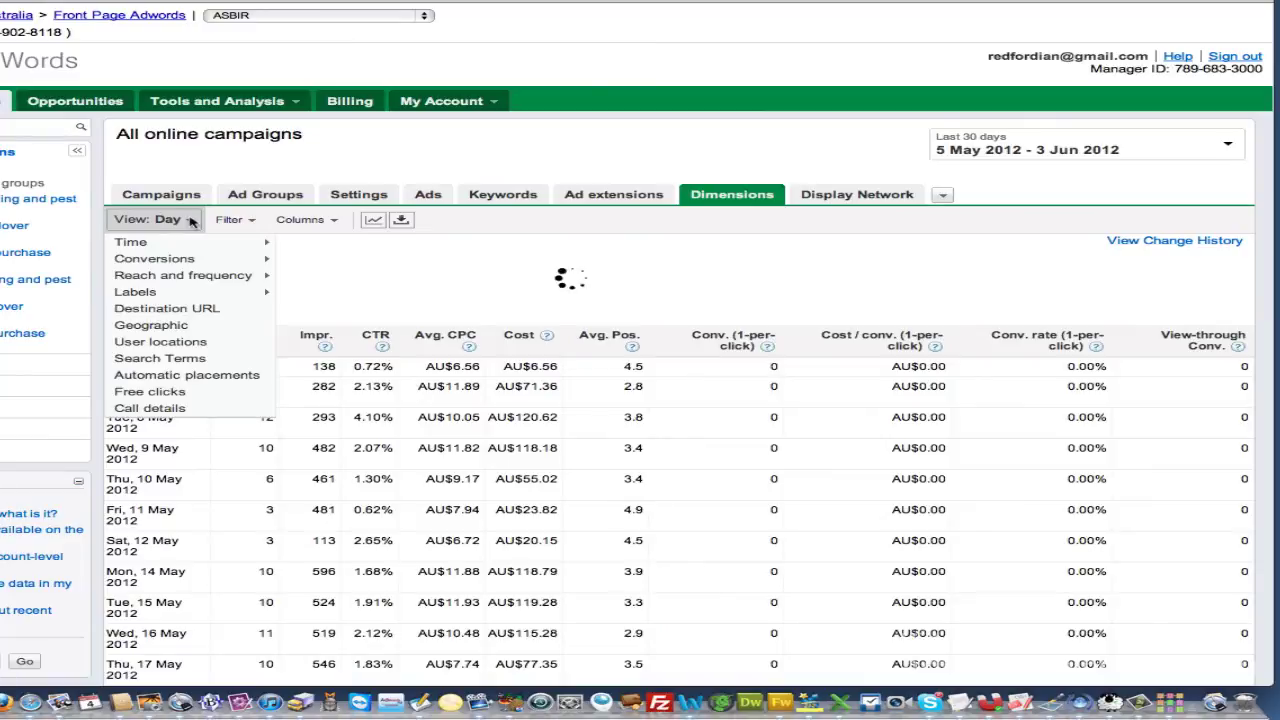
pyautogui.moveTo(182, 246)
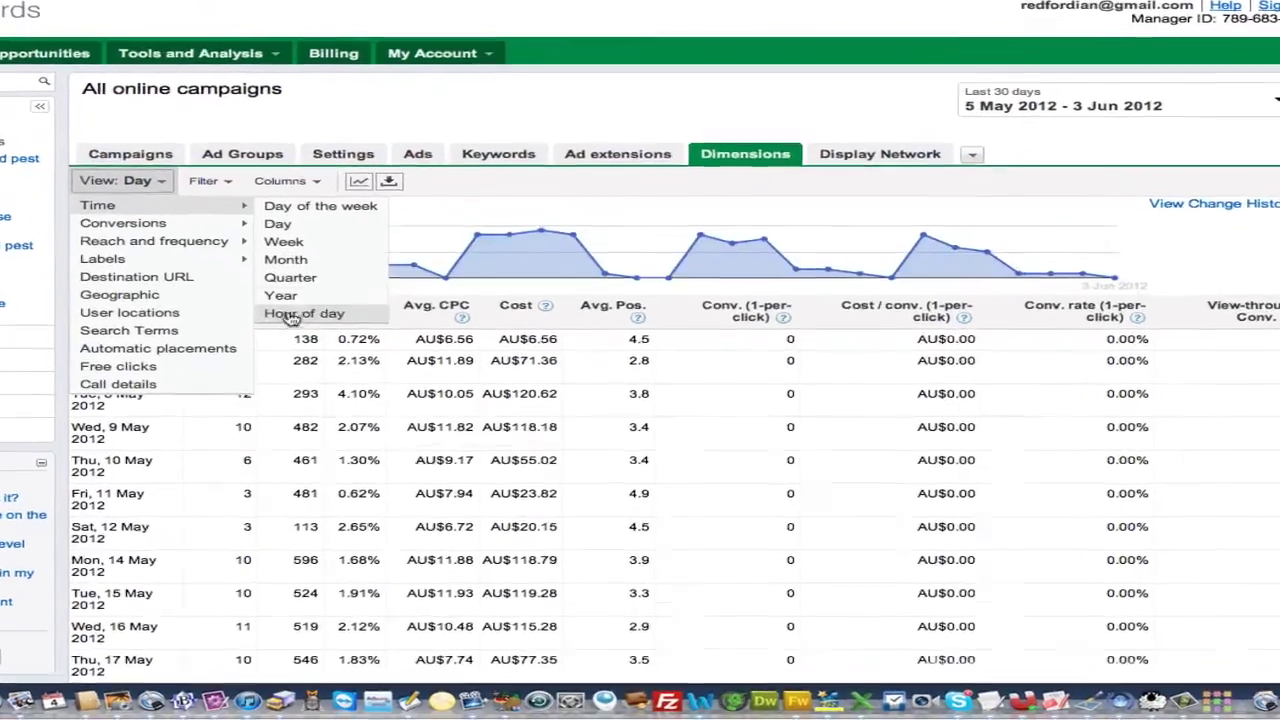
pyautogui.click(302, 315)
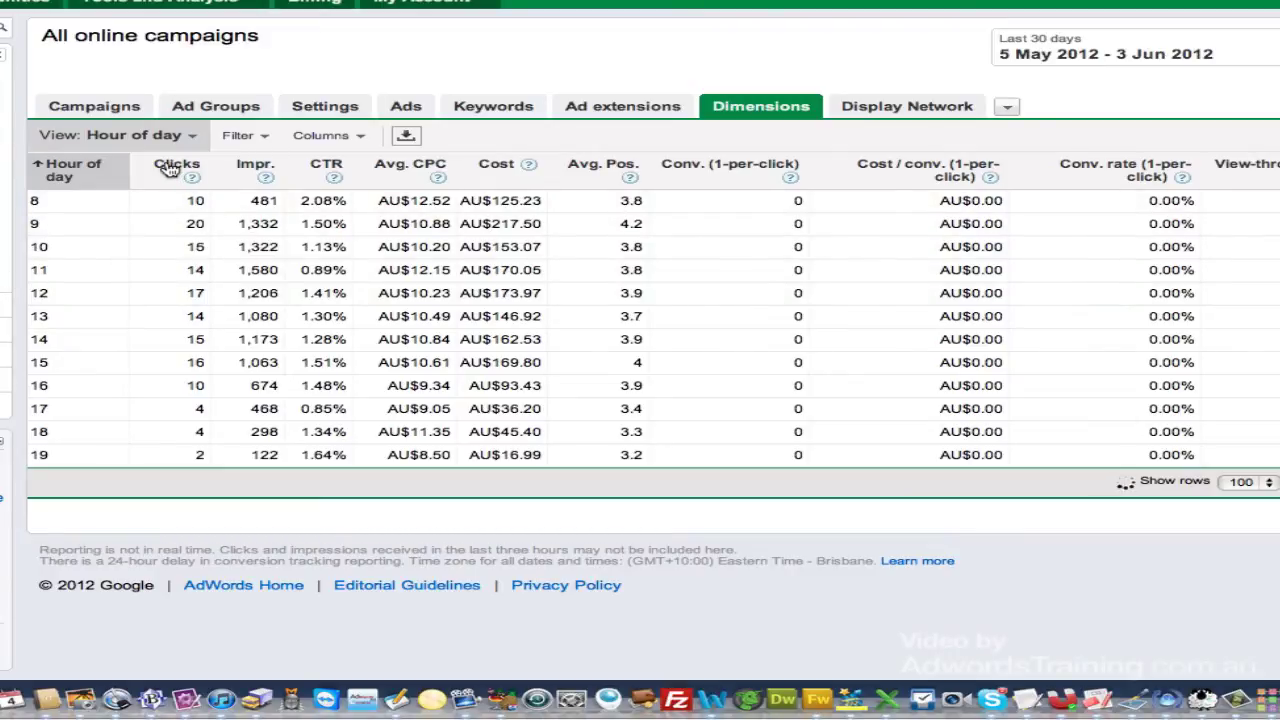
pyautogui.click(170, 168)
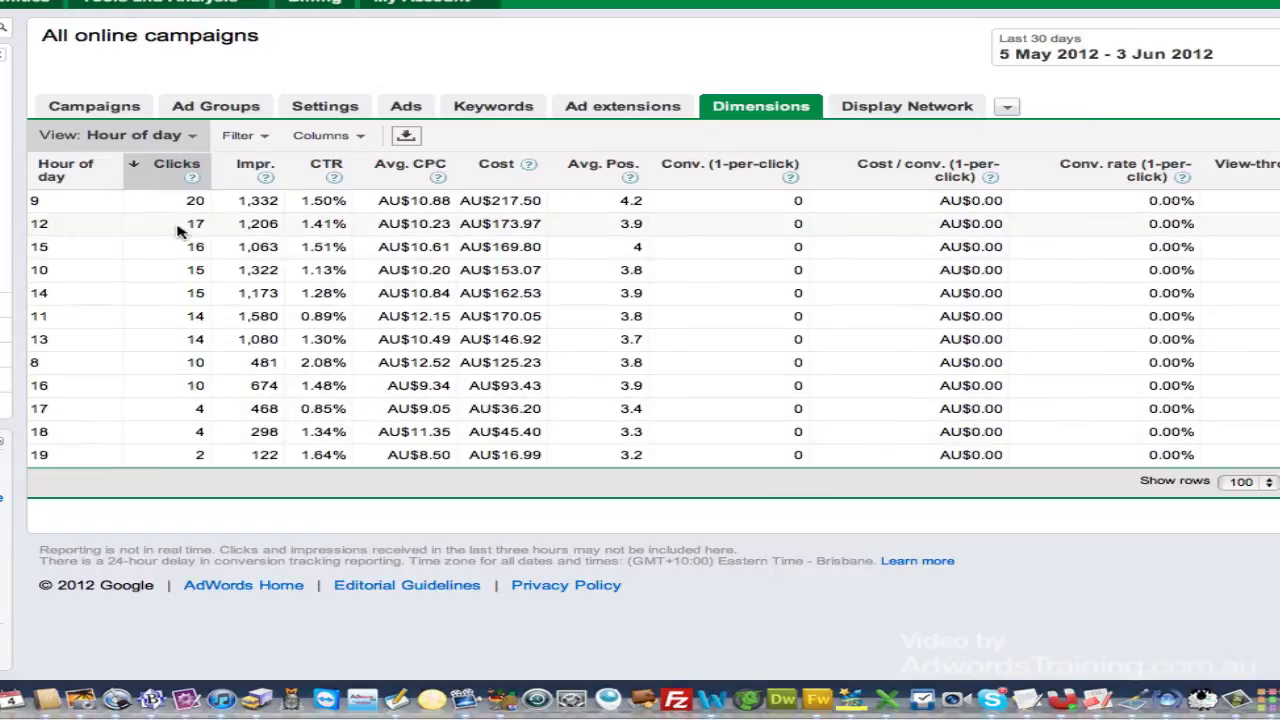
pyautogui.click(150, 140)
pyautogui.moveTo(172, 166)
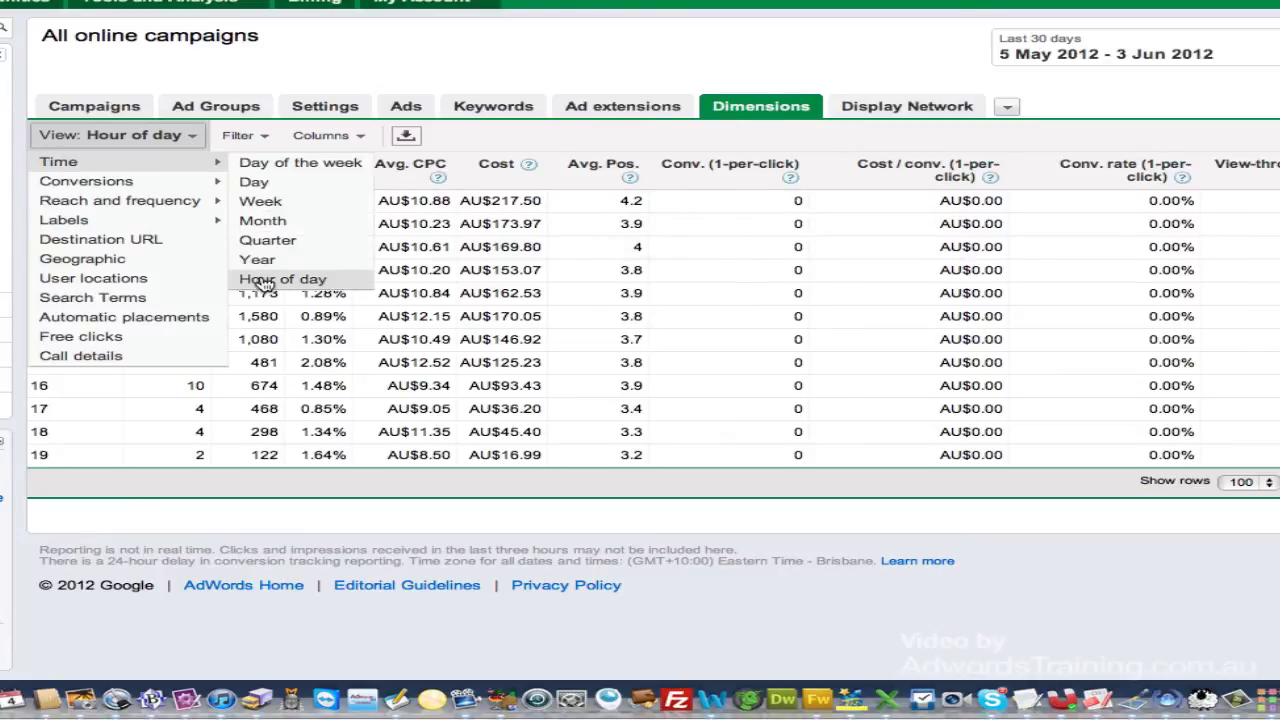
pyautogui.click(355, 74)
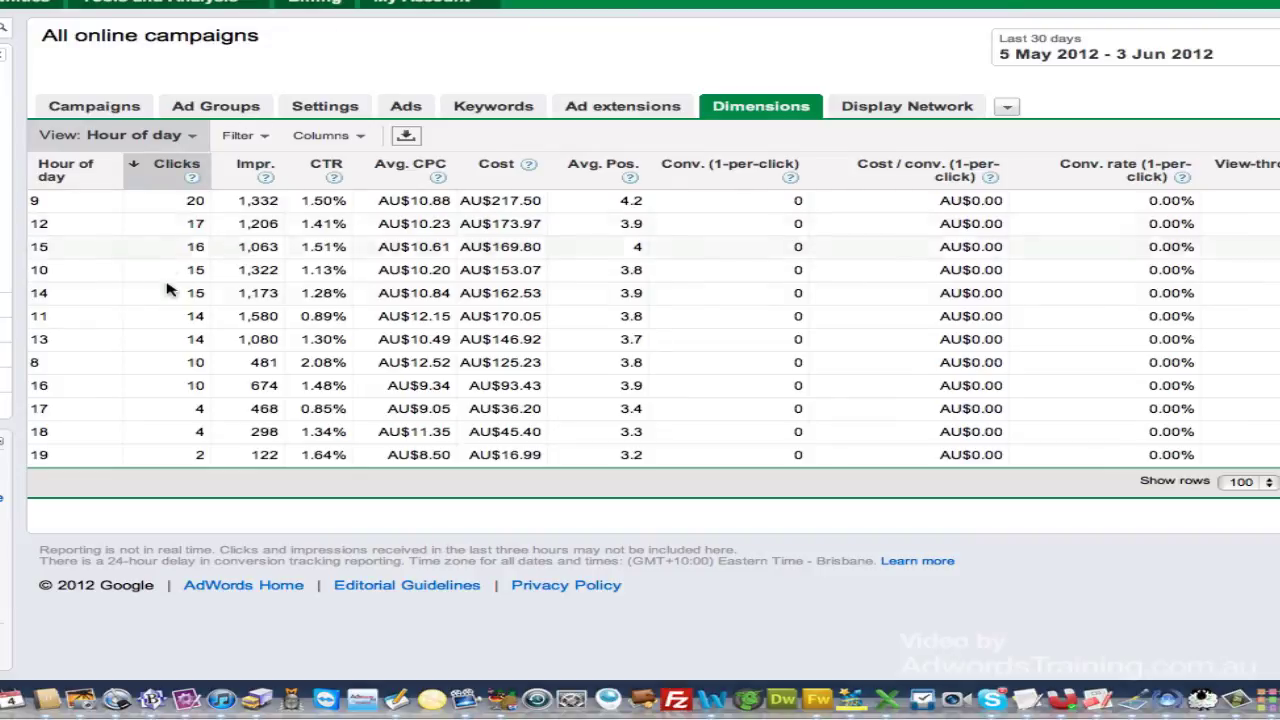